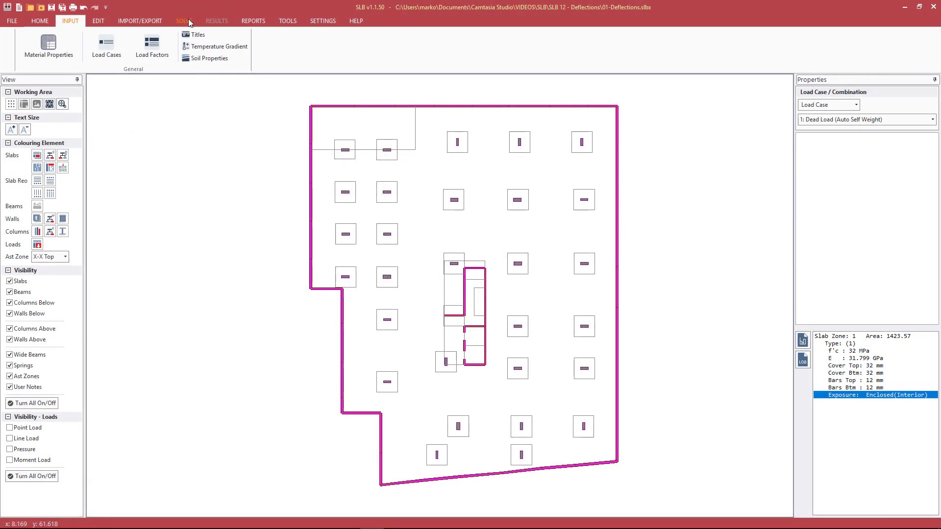
# Step: Tick the Kcs, RSM and Eurocode 2 deflection methods under SOLVE, then go back to INPUT
pyautogui.click(185, 20)
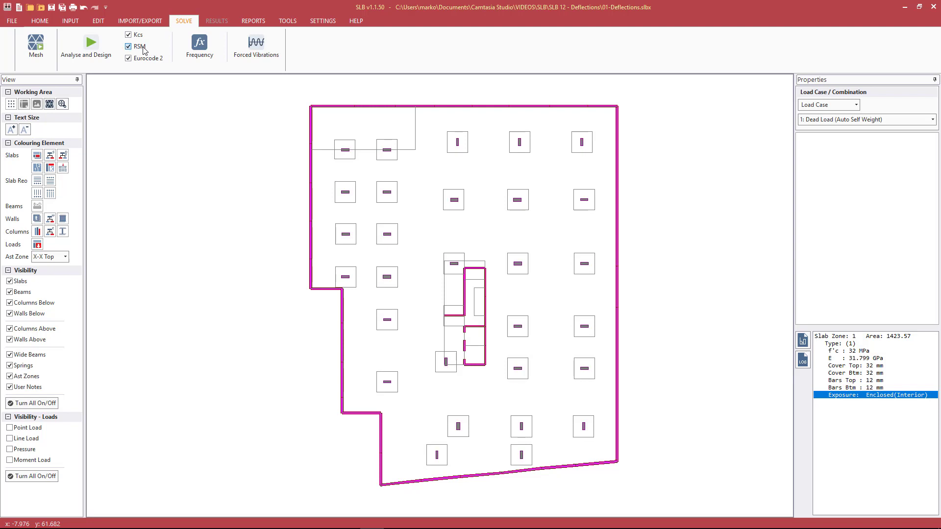
pyautogui.click(143, 47)
pyautogui.click(155, 61)
pyautogui.click(155, 61)
pyautogui.click(71, 21)
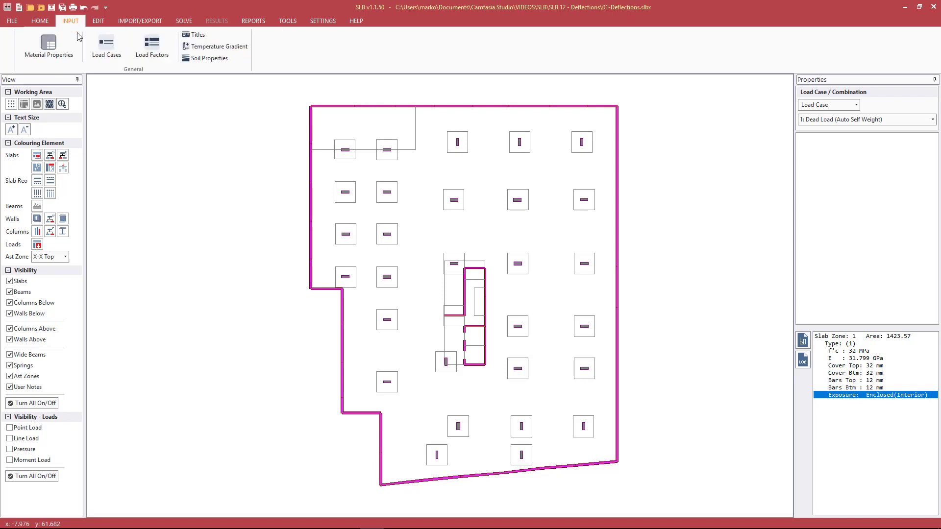
pyautogui.click(53, 55)
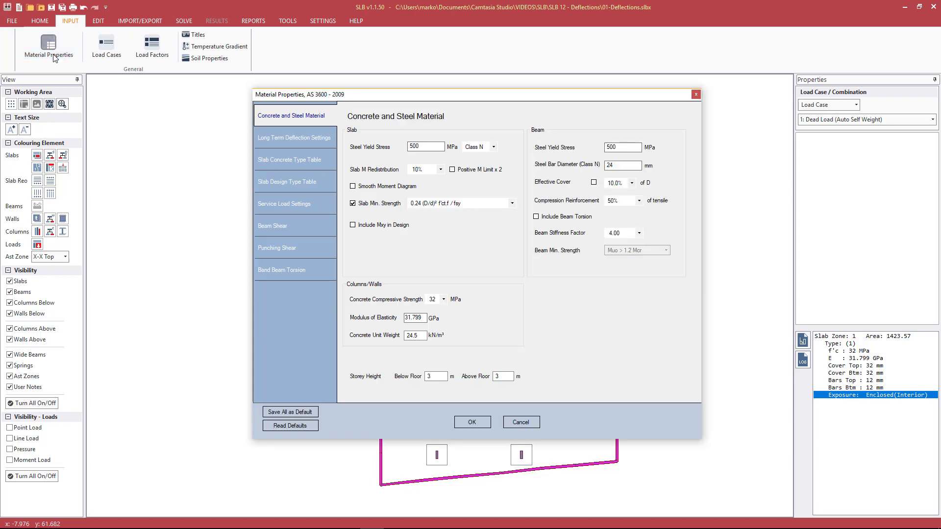
pyautogui.click(309, 139)
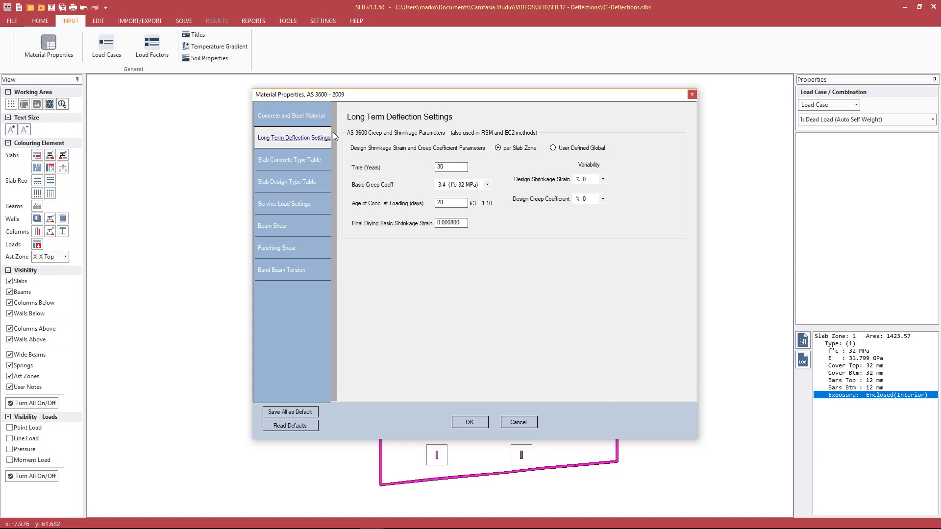
pyautogui.moveTo(430, 96); pyautogui.dragTo(365, 101)
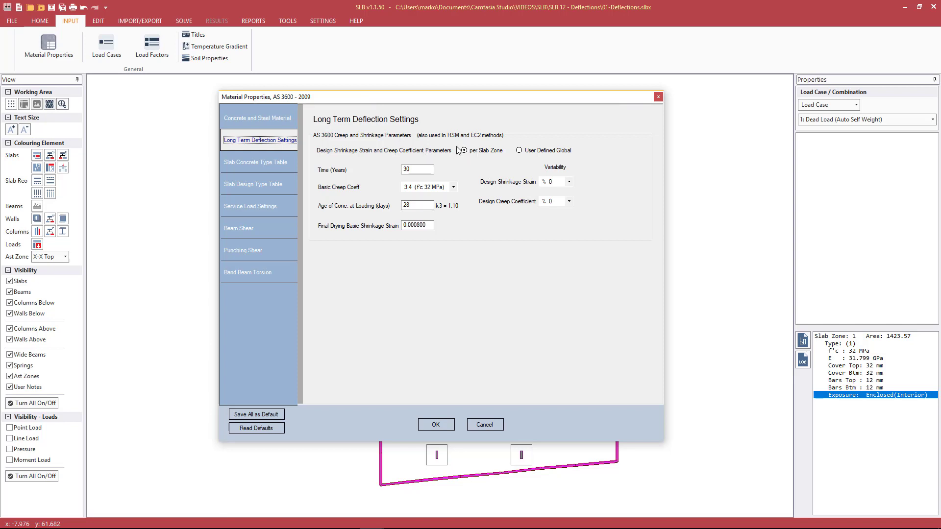
pyautogui.click(519, 150)
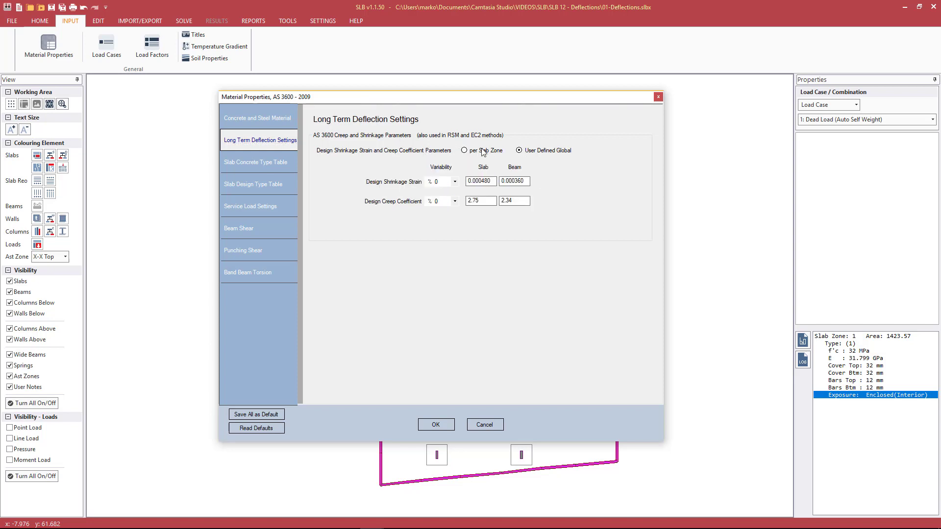
pyautogui.click(483, 153)
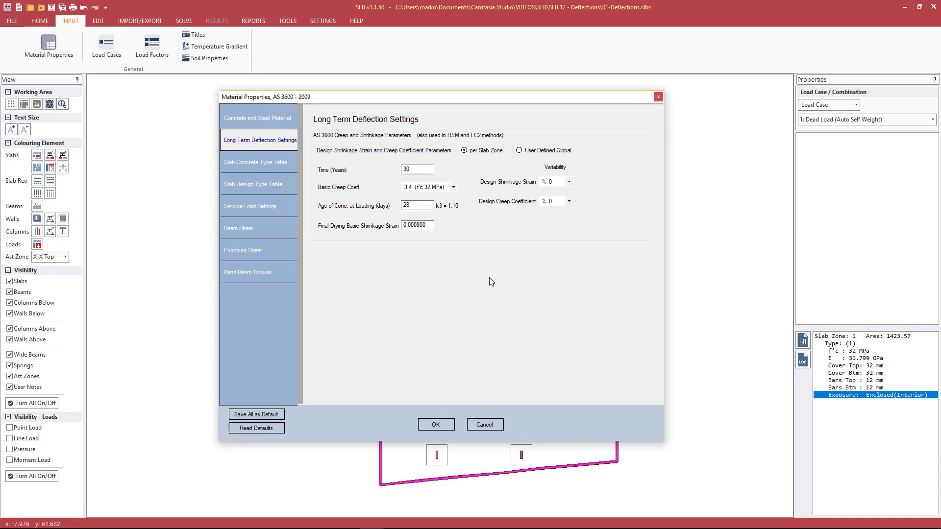
pyautogui.click(484, 425)
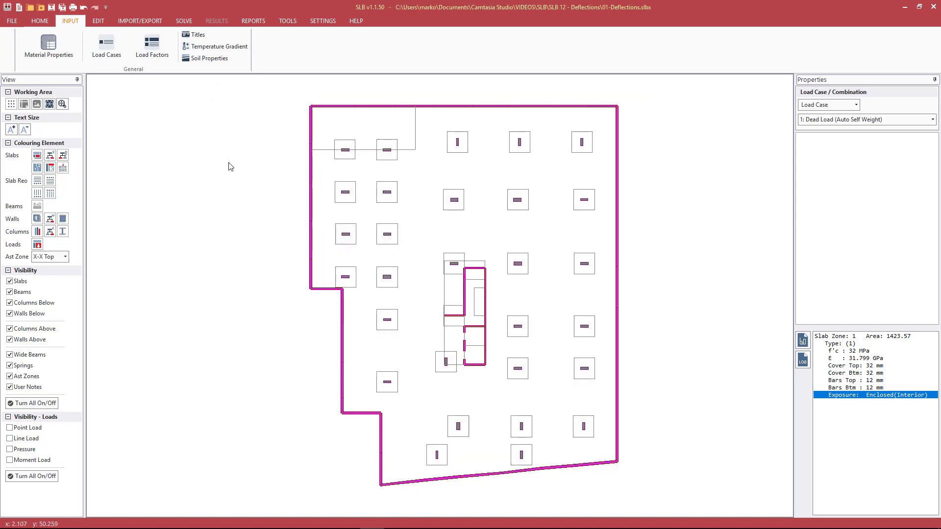
# Step: Colour the slabs by thickness, inspect the 0.250 m slab and 0.450 m drop panel, then open Material Properties
pyautogui.click(37, 155)
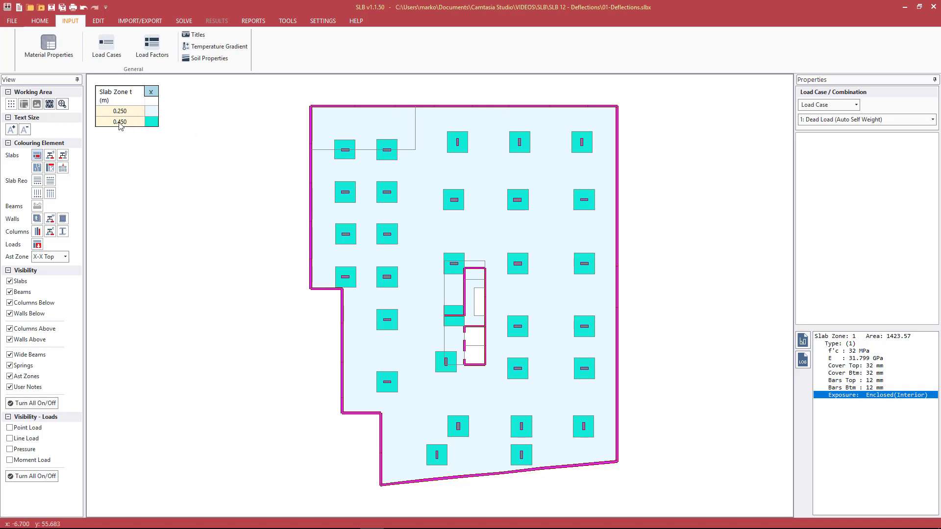
pyautogui.click(420, 177)
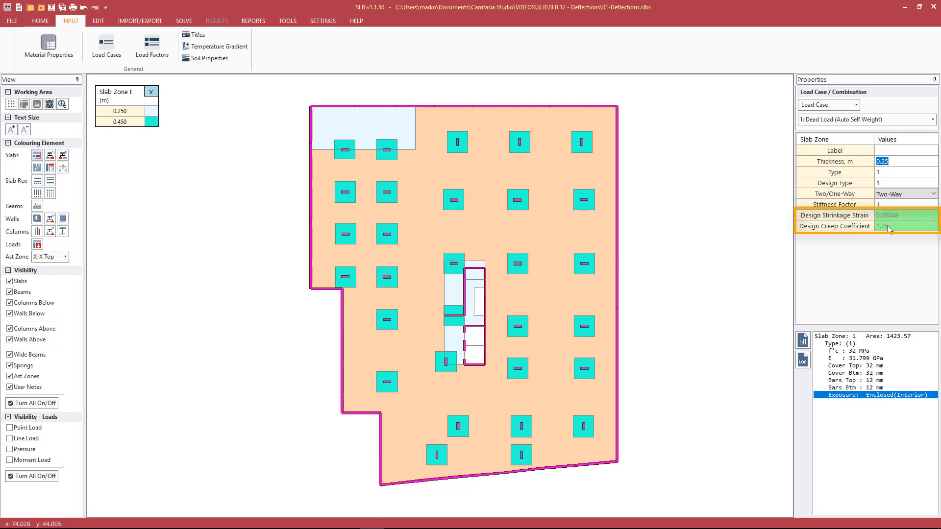
pyautogui.click(589, 203)
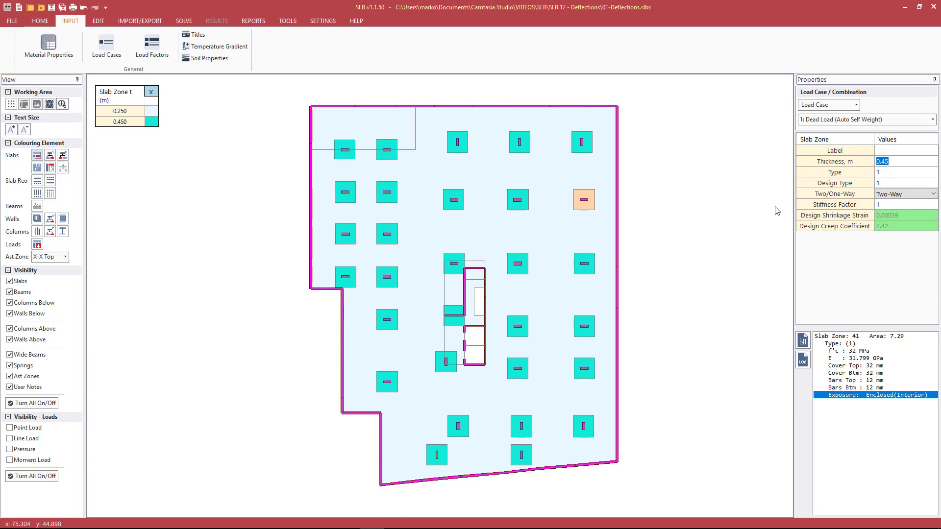
pyautogui.click(252, 172)
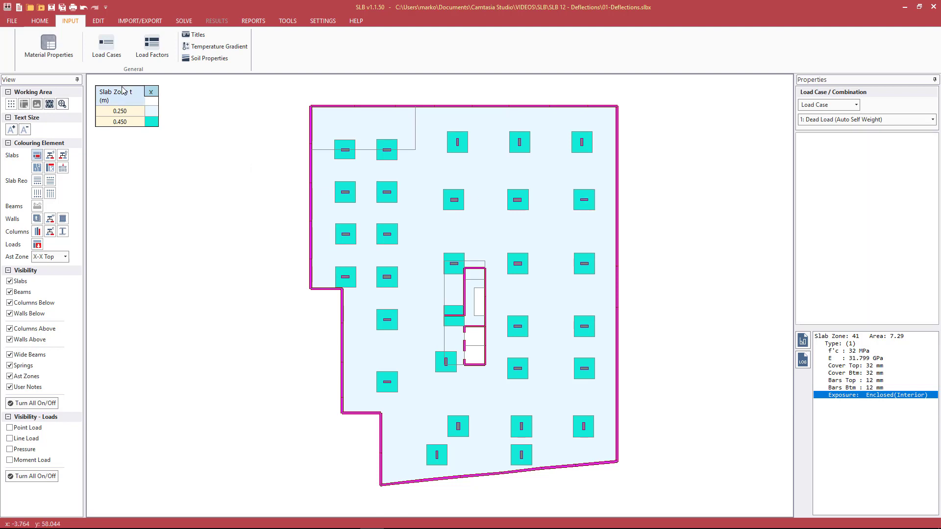
pyautogui.click(50, 53)
# Step: Keep both variabilities at 0% and use user-defined global shrinkage 0.000480 and creep 2.75
pyautogui.click(304, 139)
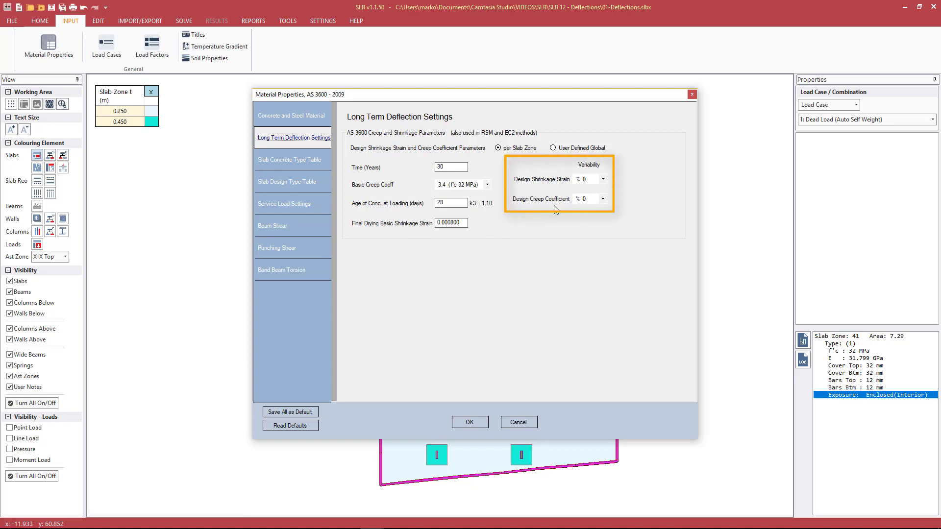
pyautogui.click(601, 179)
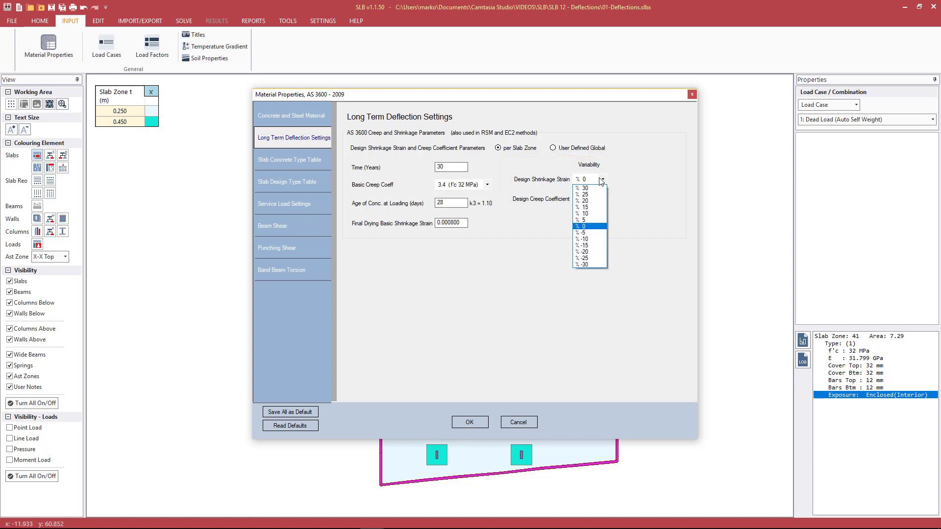
pyautogui.click(632, 178)
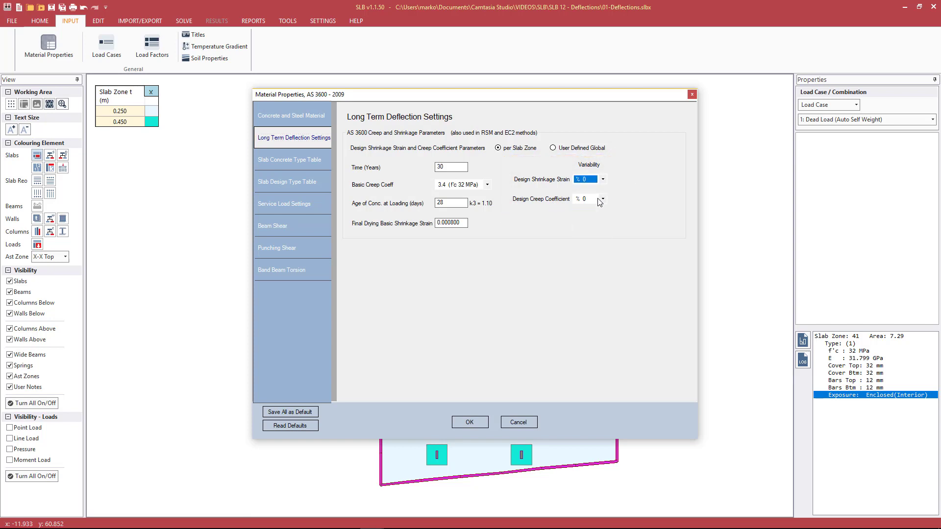
pyautogui.click(602, 199)
pyautogui.click(639, 198)
pyautogui.click(602, 201)
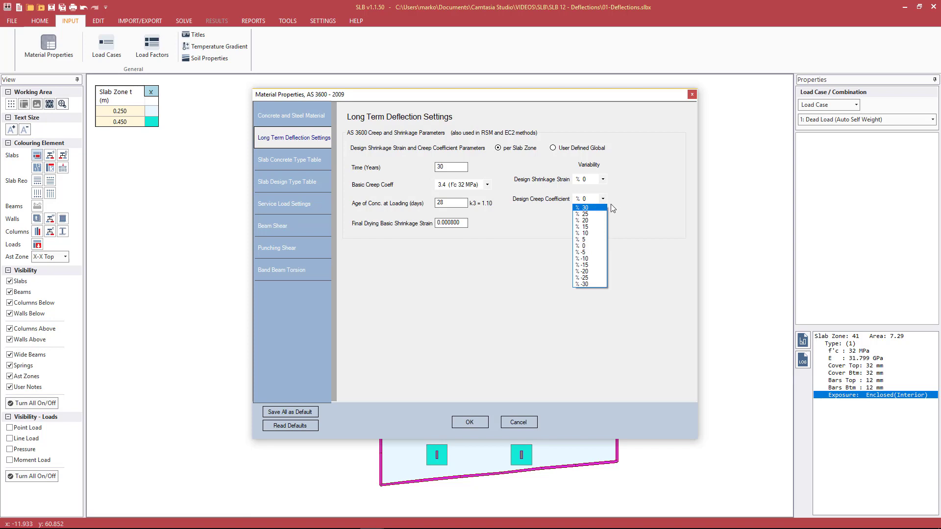
pyautogui.click(611, 204)
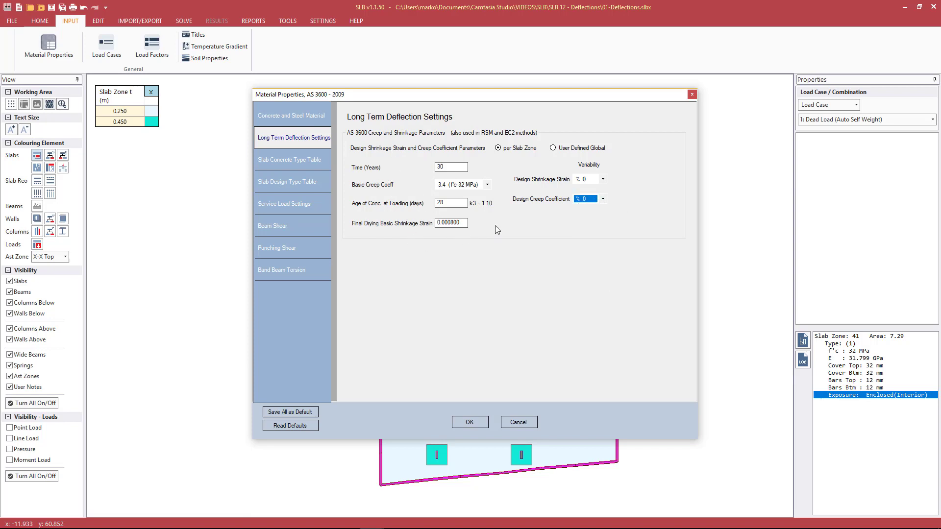
pyautogui.click(586, 200)
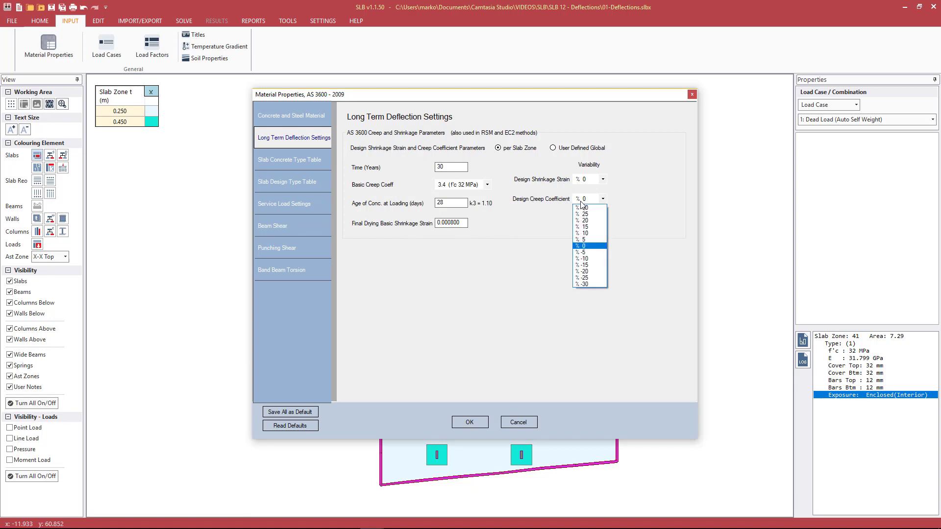
pyautogui.click(623, 197)
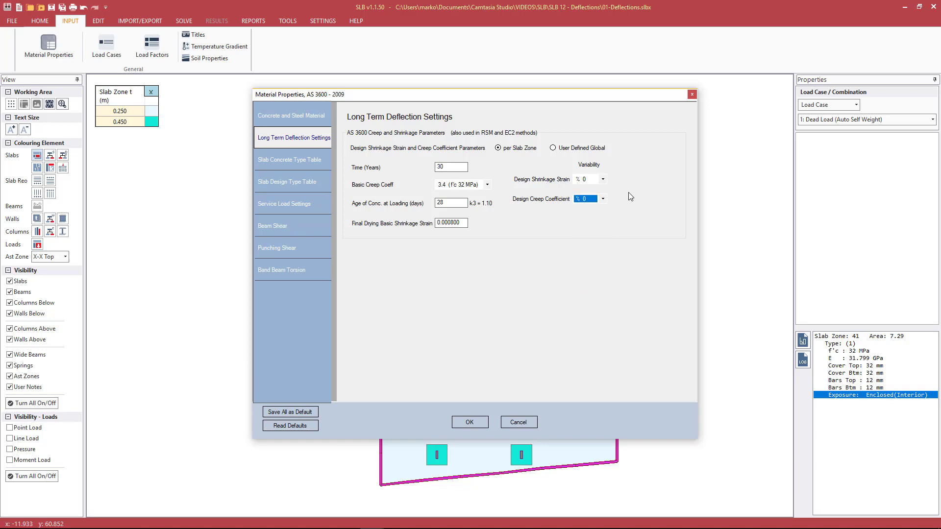
pyautogui.click(576, 154)
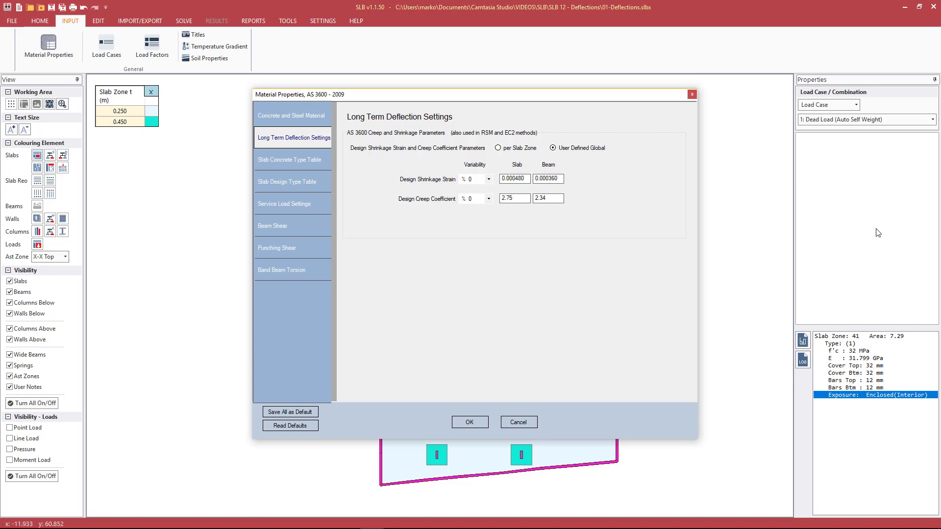
# Step: Revert to per-slab-zone shrinkage and creep, view Service Load Settings, and cancel without saving
pyautogui.click(523, 151)
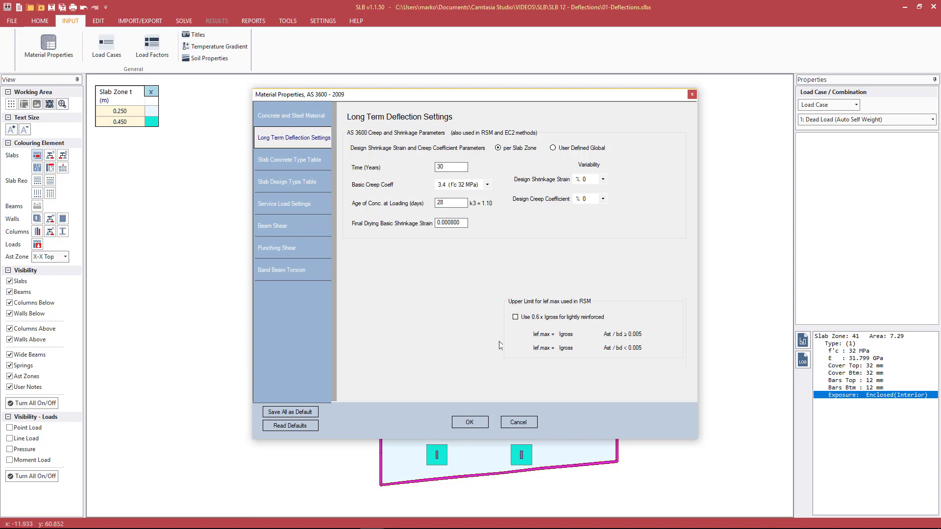
pyautogui.click(282, 206)
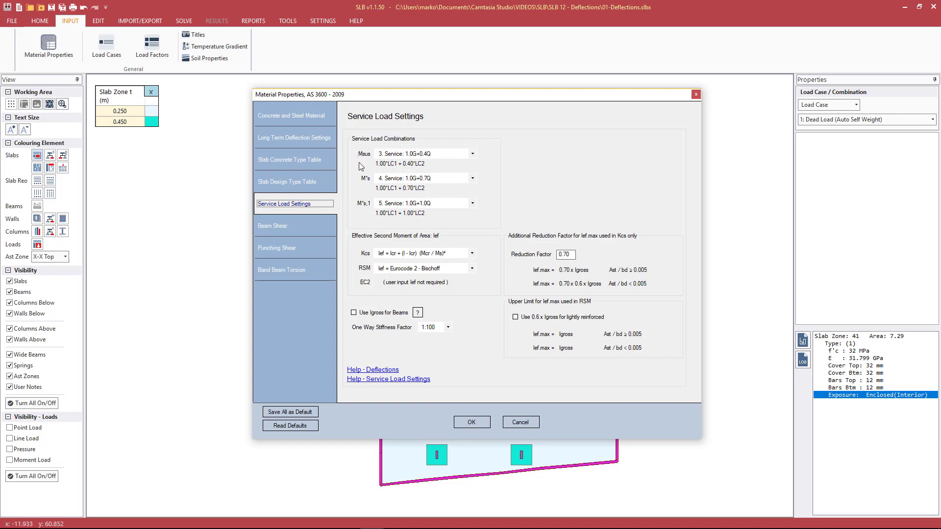
pyautogui.click(515, 423)
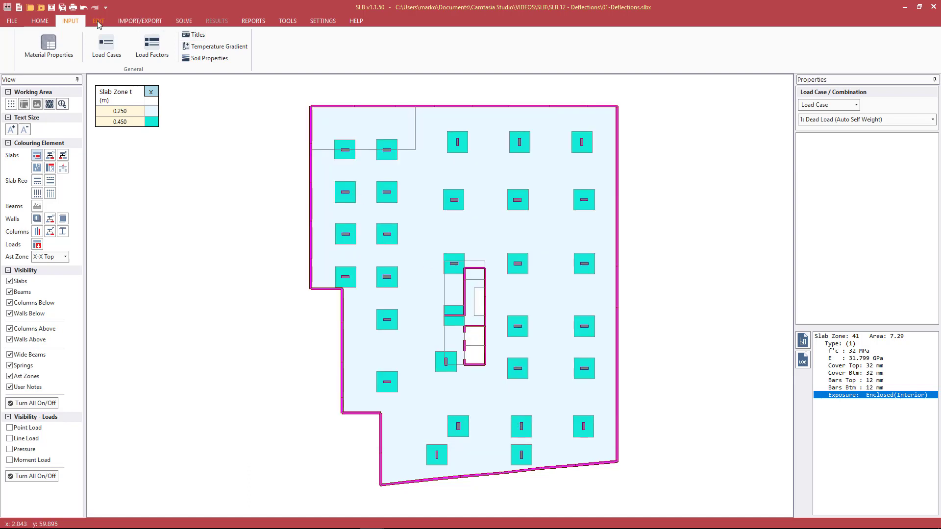
pyautogui.click(155, 47)
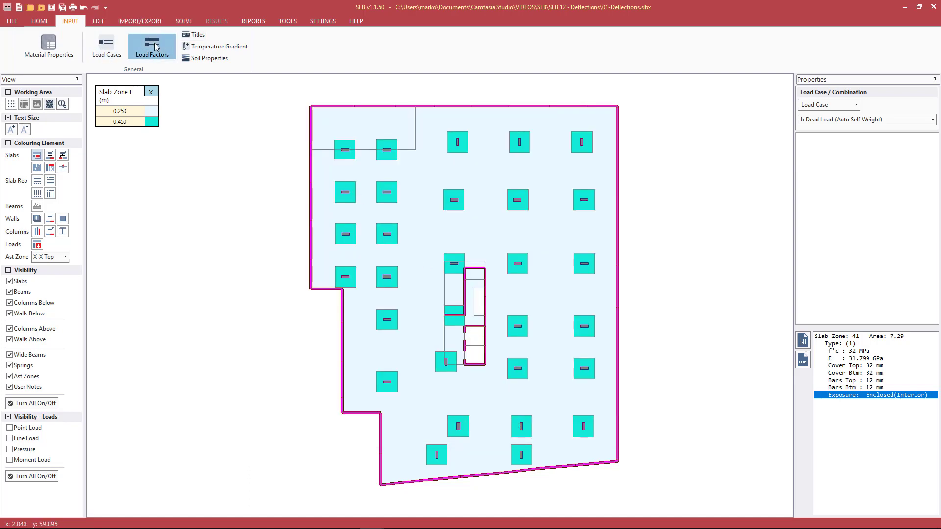
pyautogui.click(356, 185)
pyautogui.click(357, 193)
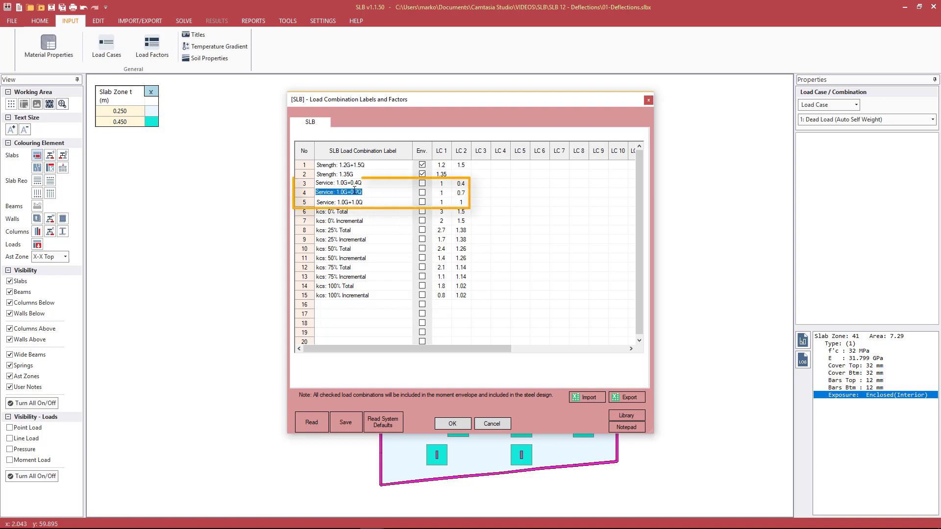
pyautogui.click(359, 202)
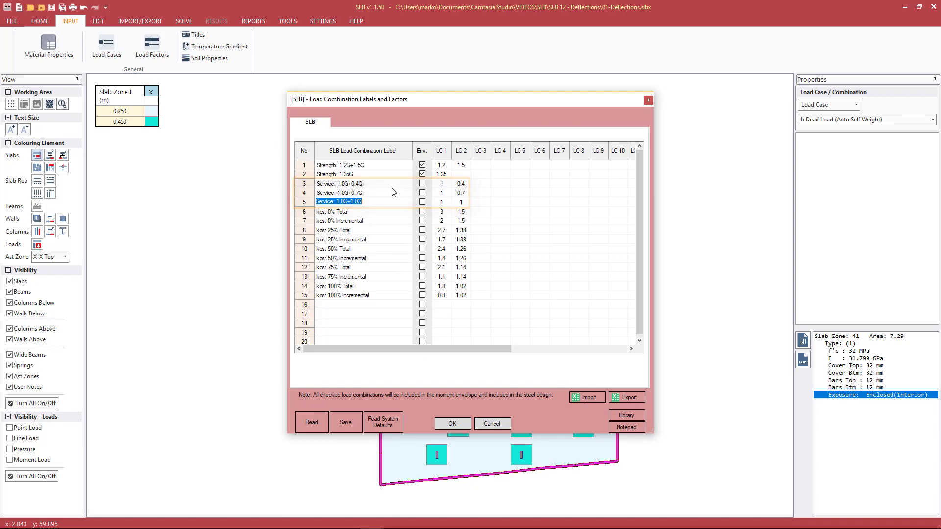
pyautogui.click(492, 424)
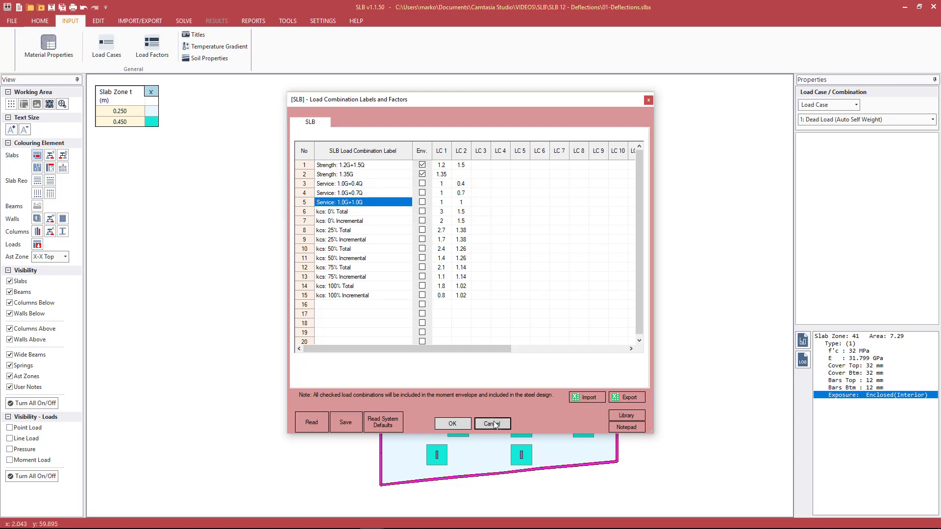
pyautogui.click(66, 58)
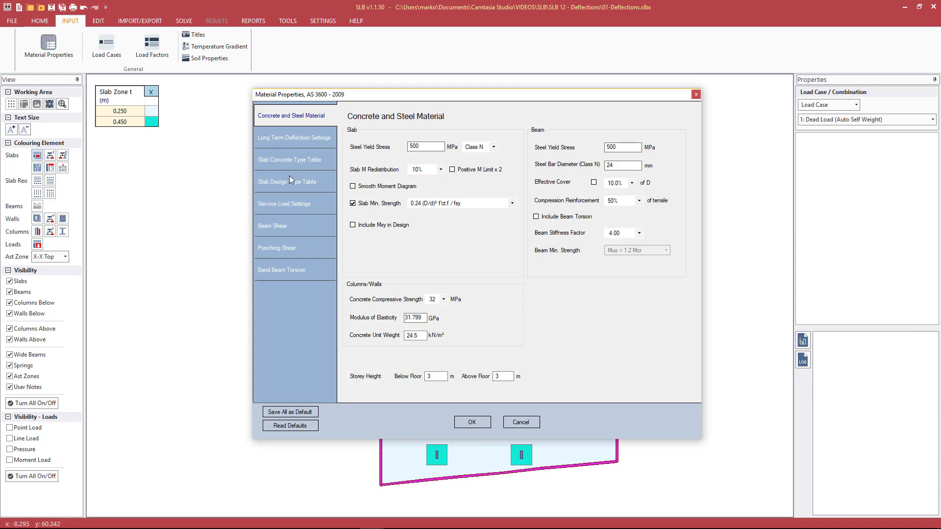
# Step: In Service Load Settings, keep the sustained moment combination at 3. Service: 1.0G+0.4Q
pyautogui.click(278, 203)
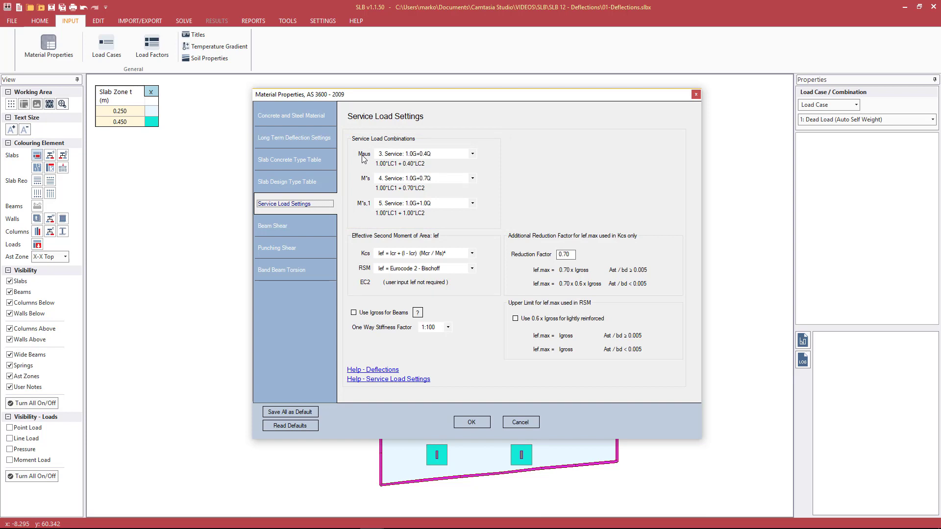
pyautogui.click(406, 155)
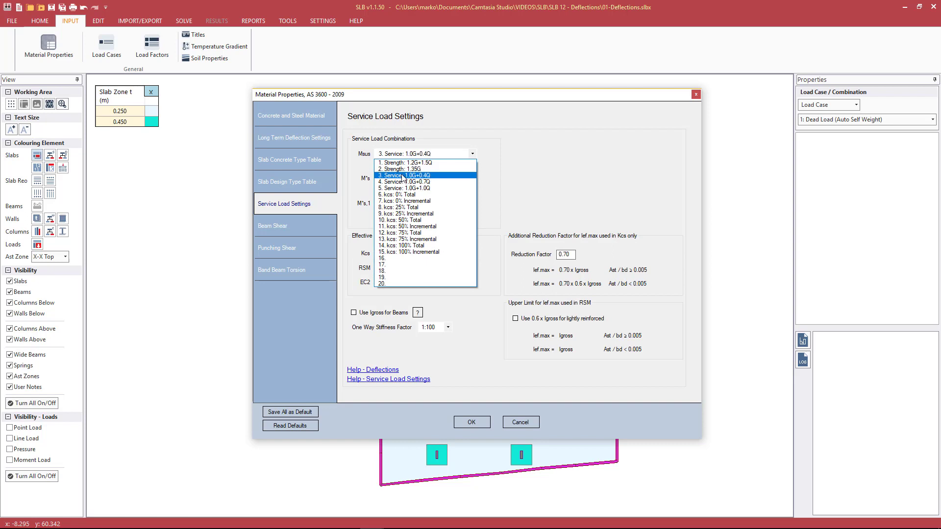
pyautogui.click(403, 176)
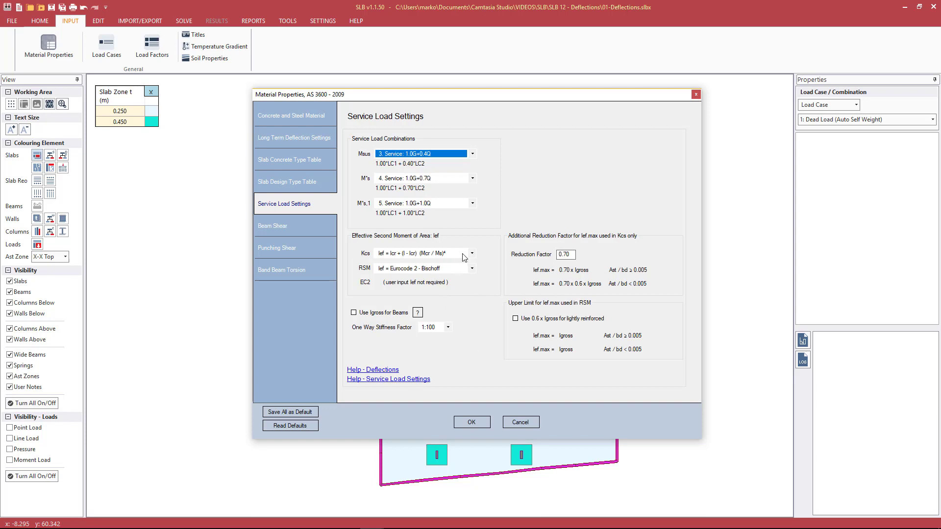
# Step: Keep RSM on Eurocode 2 - Bischoff and switch the Kcs Ief method to Eurocode 2 - Bischoff
pyautogui.click(471, 269)
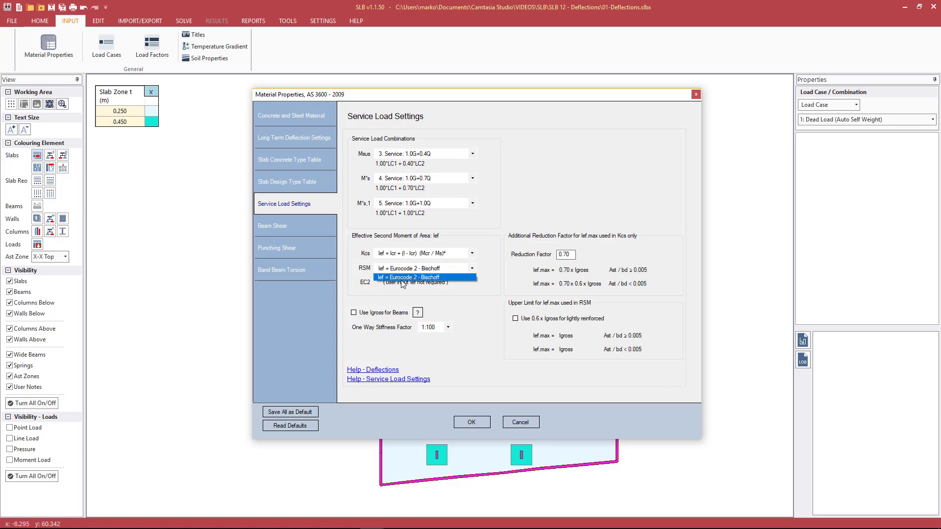
pyautogui.click(363, 274)
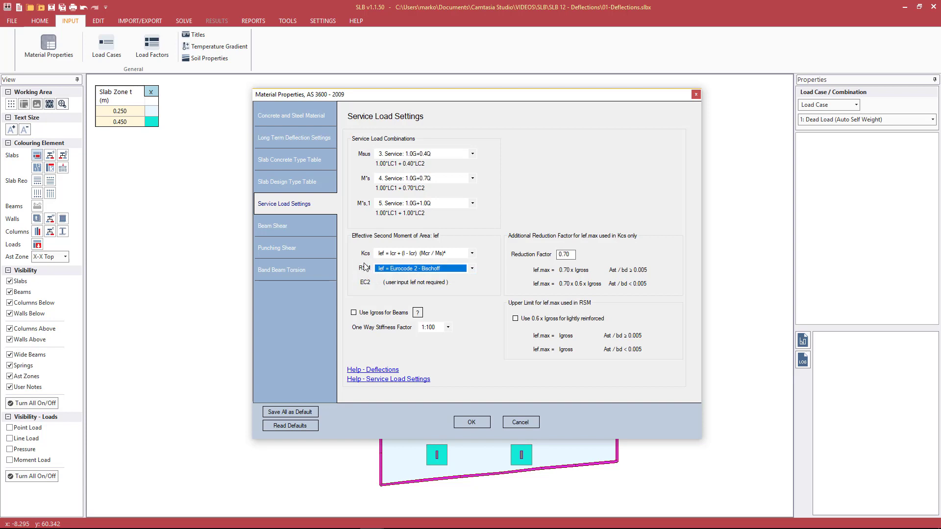
pyautogui.click(389, 254)
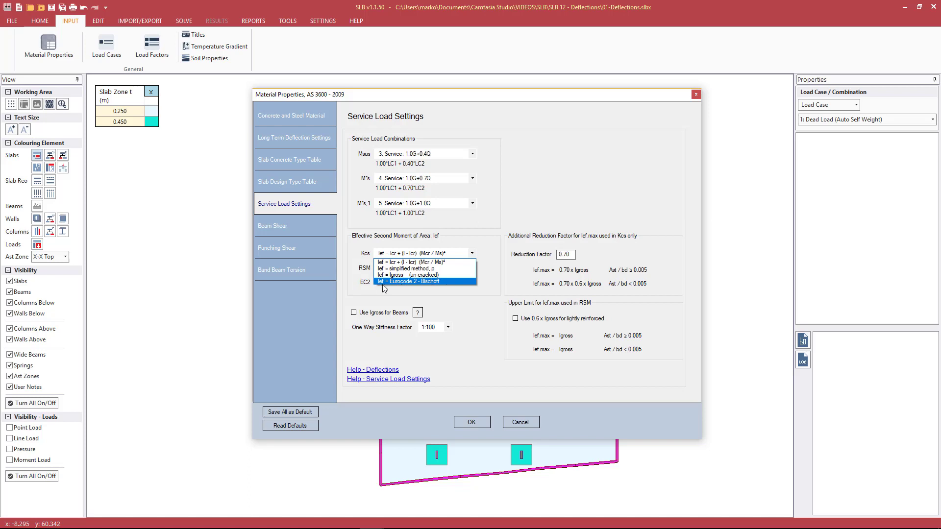
pyautogui.click(541, 216)
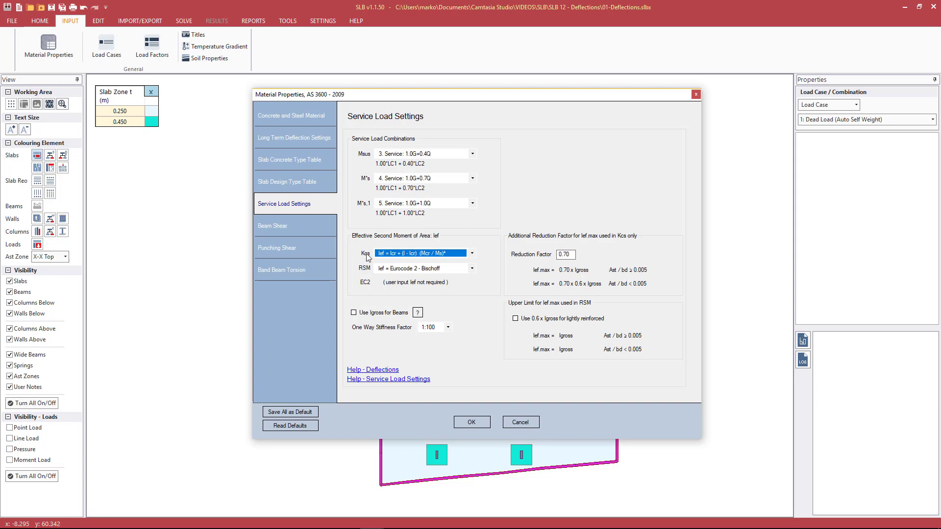
pyautogui.click(390, 254)
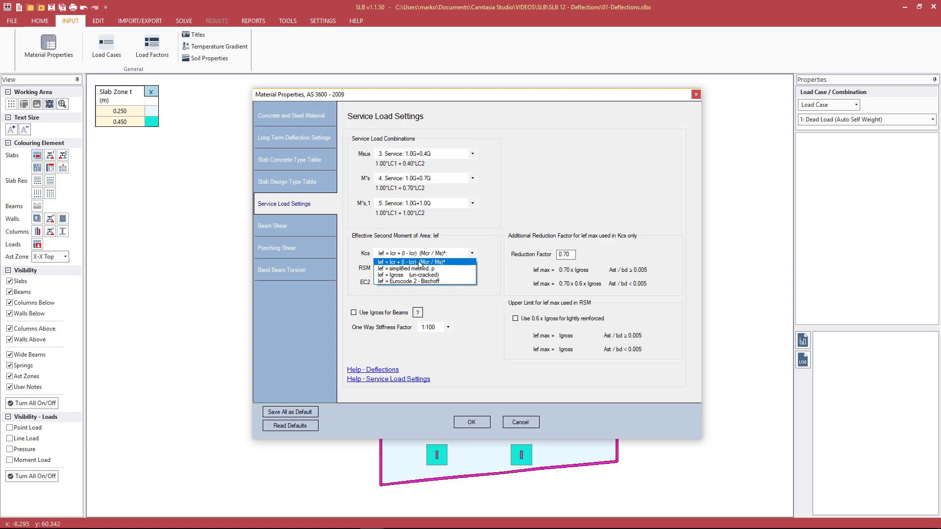
pyautogui.click(409, 248)
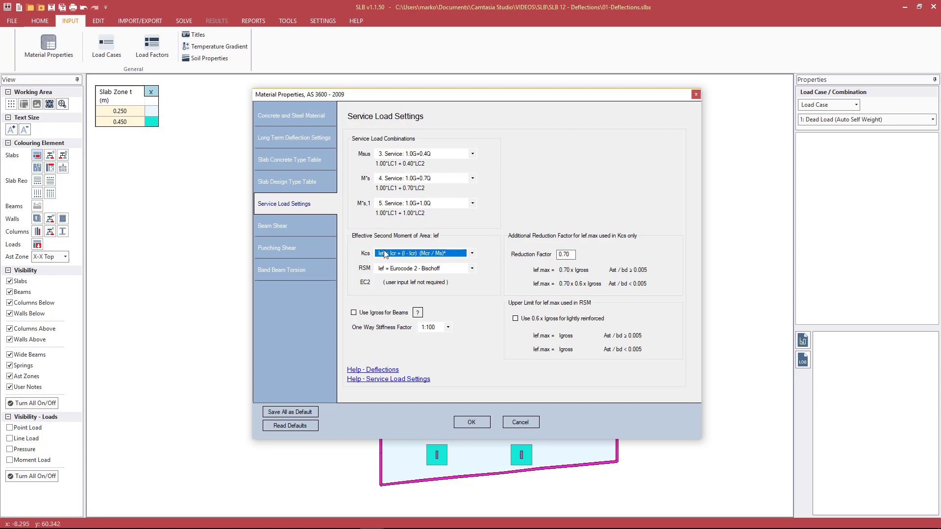
pyautogui.click(422, 252)
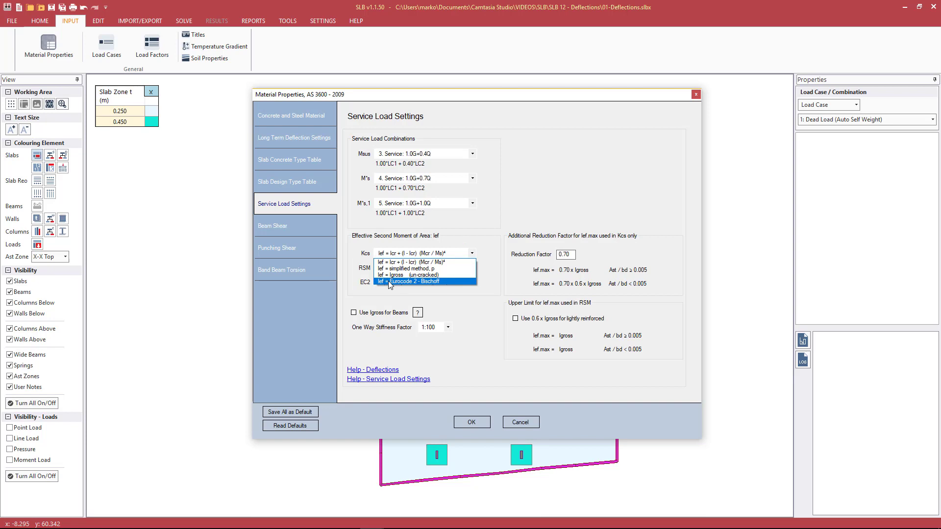
pyautogui.click(429, 281)
# Step: Set the Kcs reduction factor to 1, enable 0.6 x Igross for lightly reinforced slabs, and confirm
pyautogui.click(568, 254)
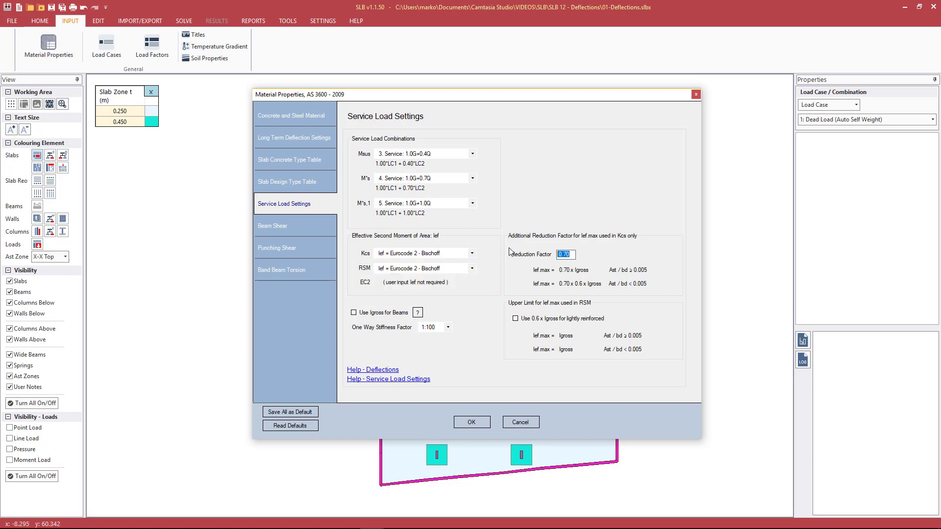
pyautogui.write('1')
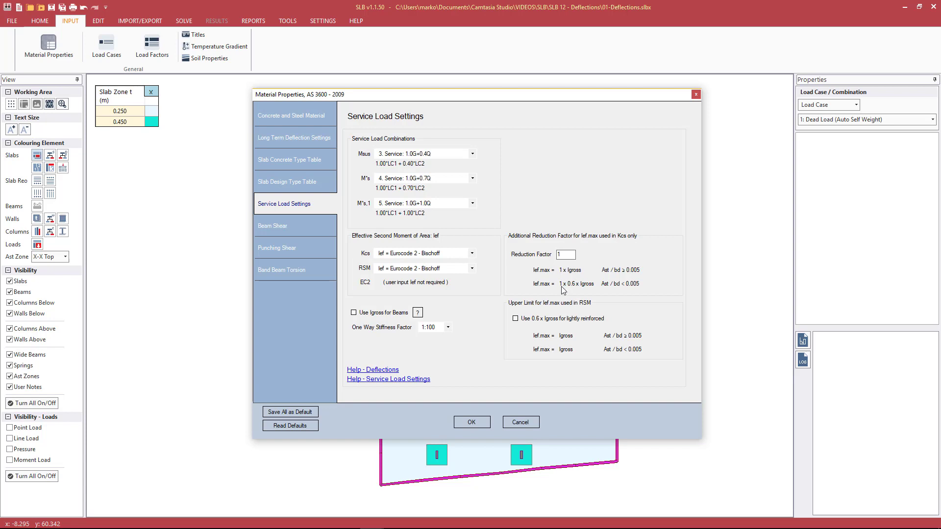
pyautogui.click(523, 319)
pyautogui.click(465, 422)
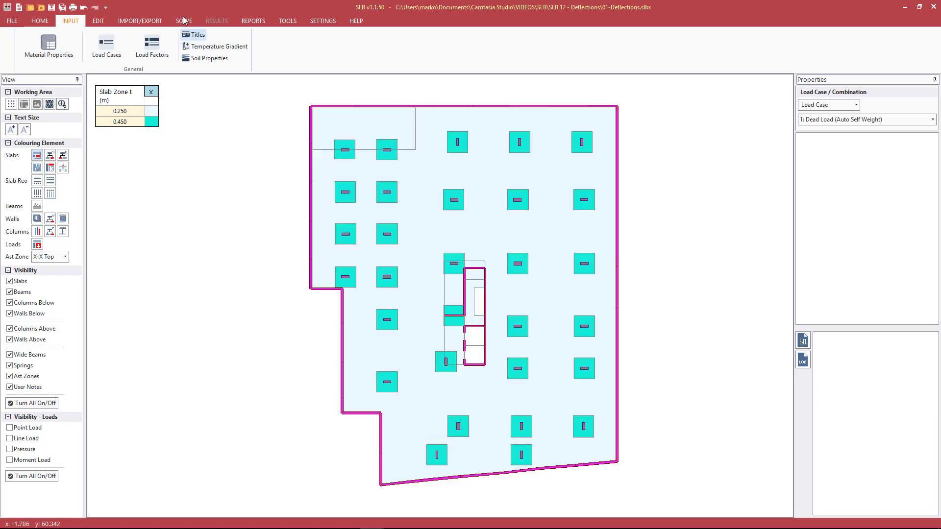
# Step: Run Analyse and Design on the SOLVE tab and exit the finished 37-second analysis log
pyautogui.click(185, 22)
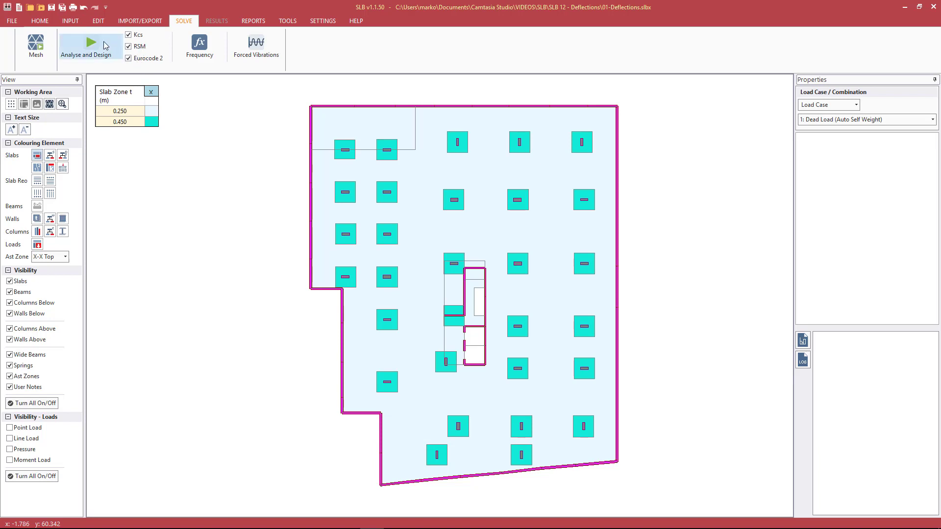
pyautogui.click(104, 44)
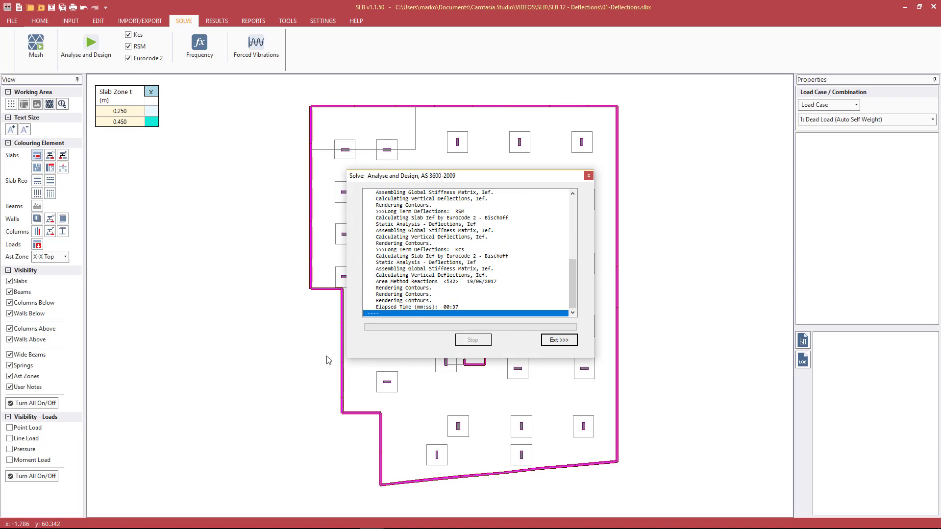
pyautogui.click(561, 340)
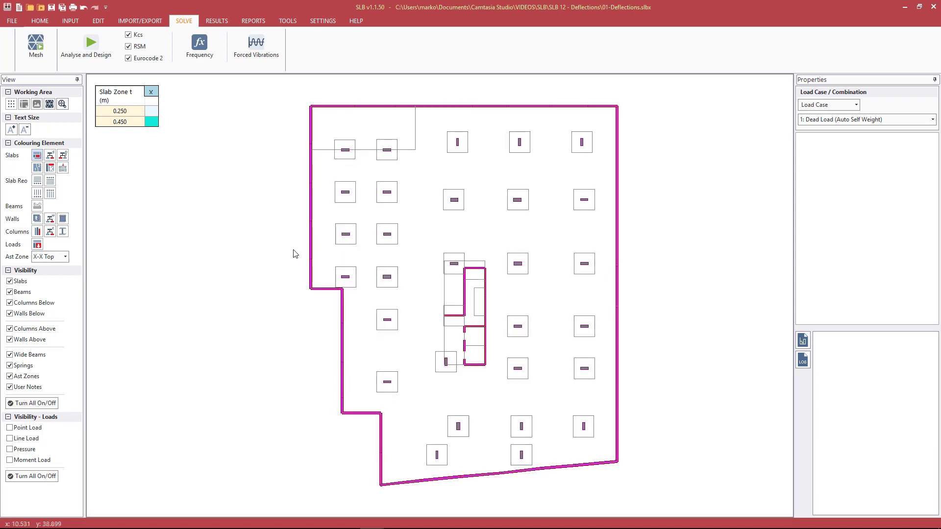
pyautogui.click(151, 92)
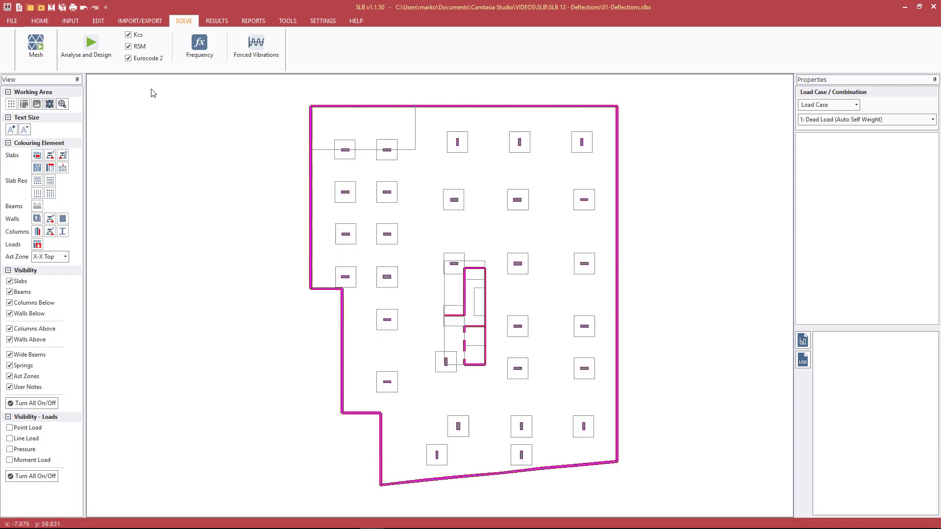
# Step: Switch to the results tools and look through the deflection result options
pyautogui.click(217, 22)
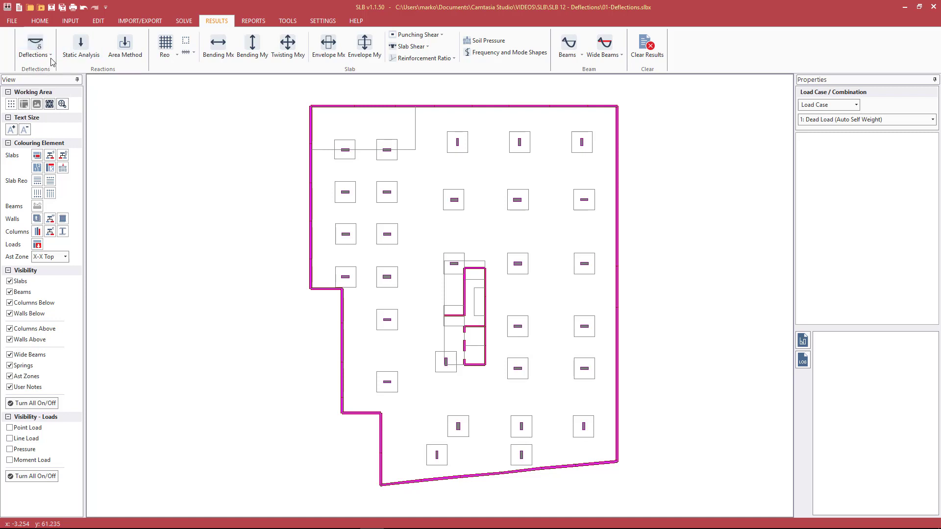
pyautogui.click(190, 22)
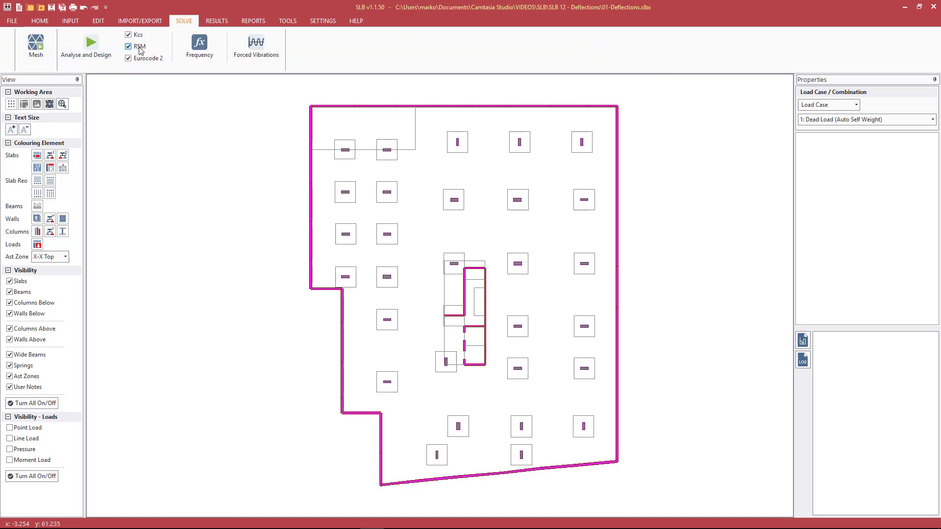
pyautogui.click(215, 22)
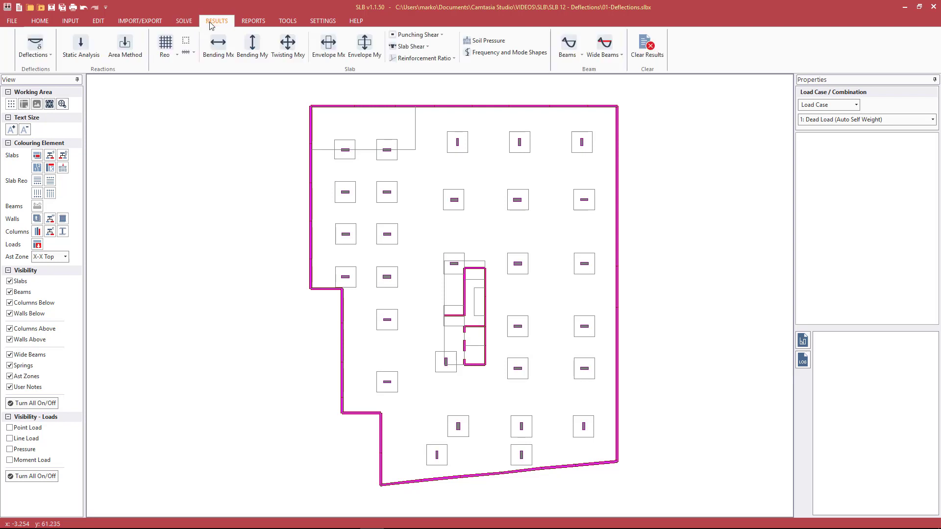
pyautogui.click(51, 55)
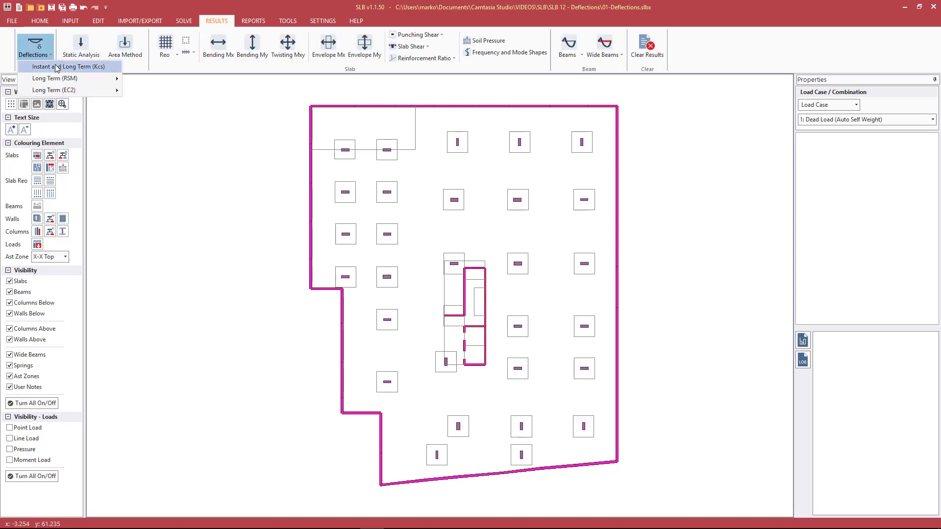
pyautogui.moveTo(76, 77)
pyautogui.click(127, 126)
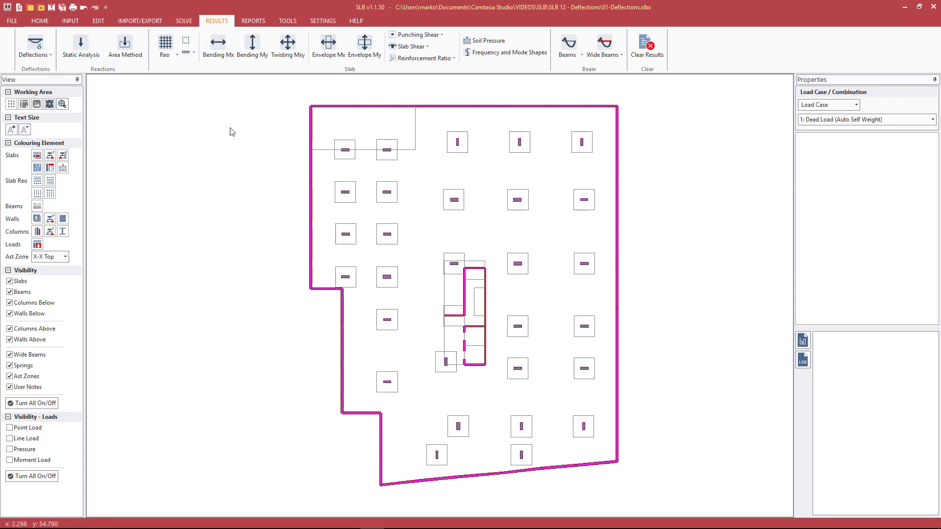
# Step: Select load combination 4: Service 1.0G+0.7Q and plot instant and long-term Kcs deflections
pyautogui.click(852, 106)
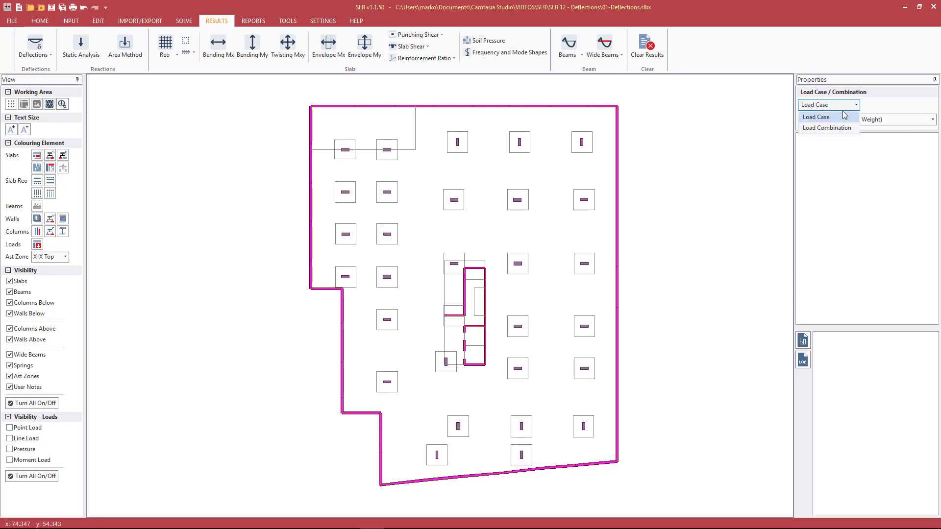
pyautogui.click(834, 128)
pyautogui.click(840, 121)
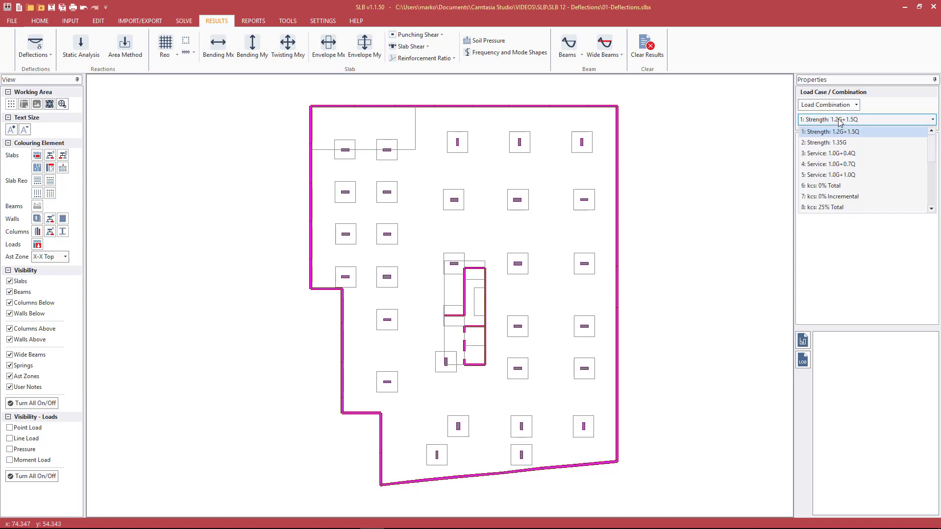
pyautogui.click(813, 164)
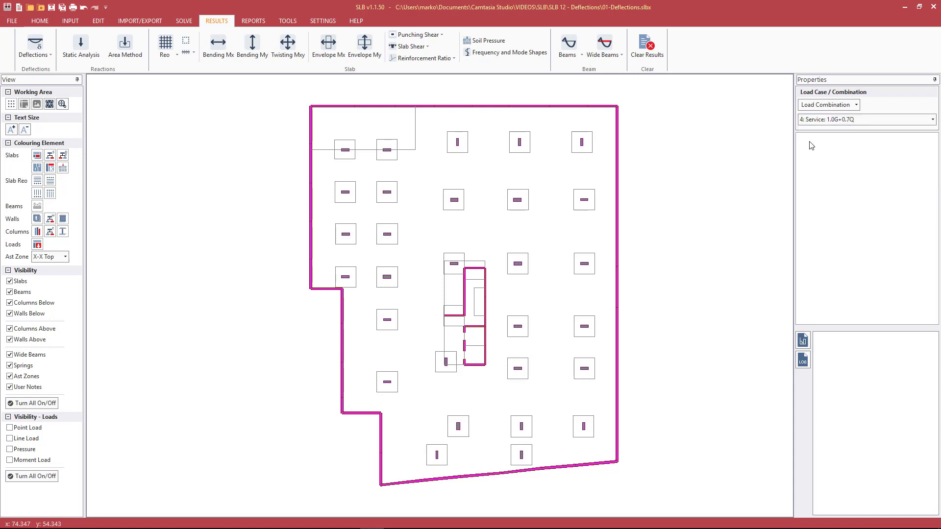
pyautogui.click(34, 49)
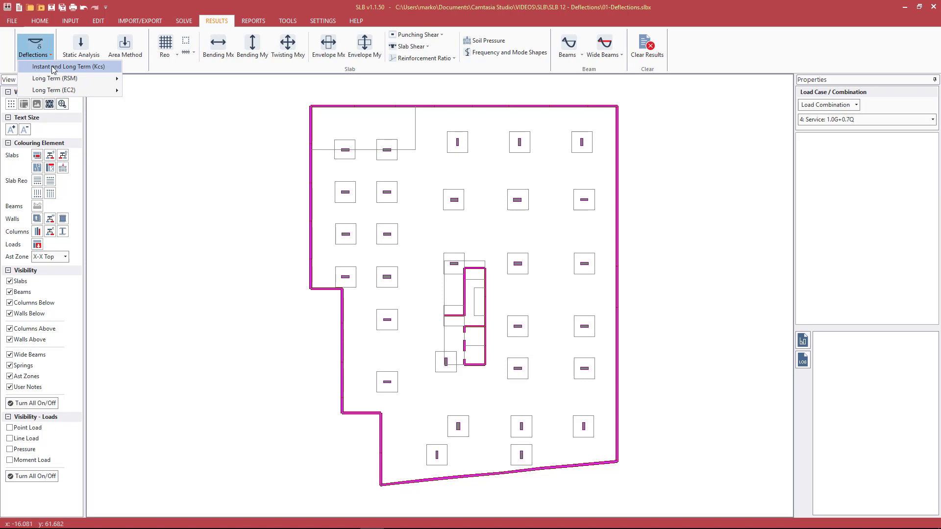
pyautogui.click(54, 67)
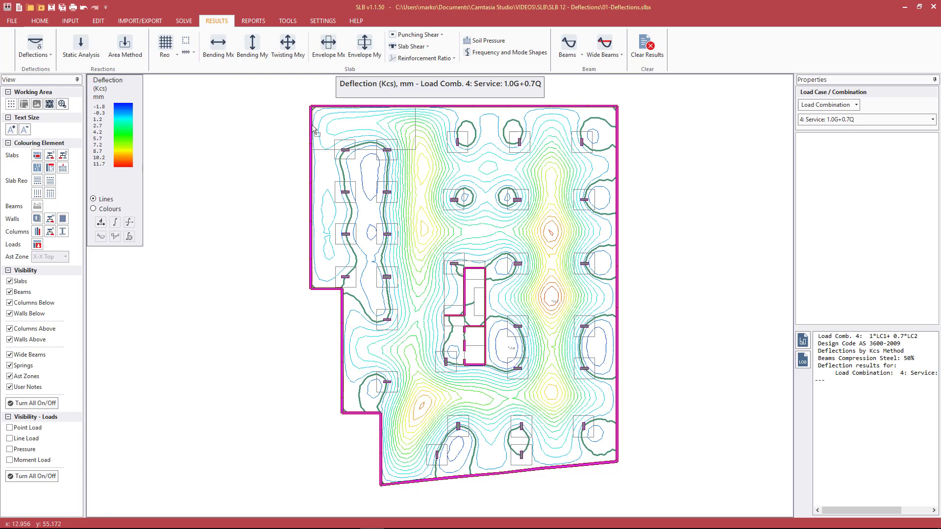
# Step: Label the max/min deflections and peaks 11.1, 9.0, 10.4, 9.5 and 6.1 with the mesh shown
pyautogui.press('=')
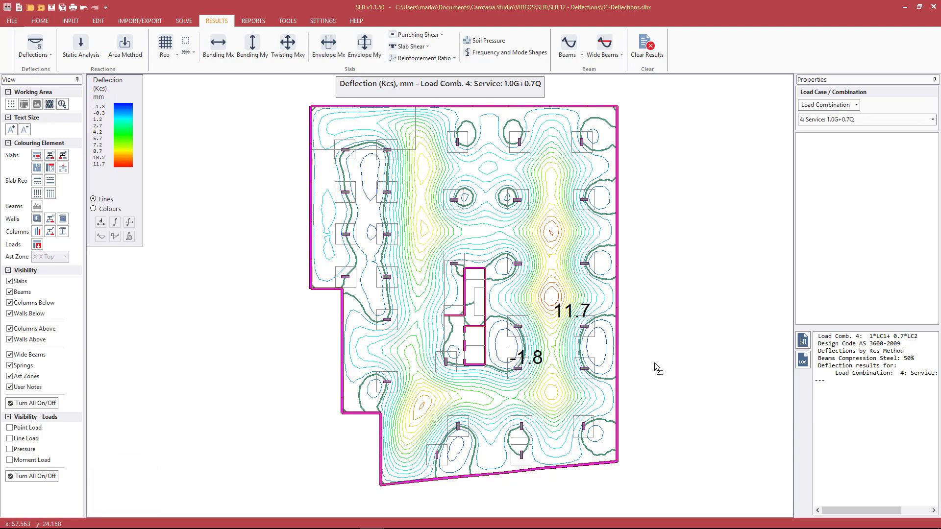
pyautogui.click(553, 237)
pyautogui.click(422, 235)
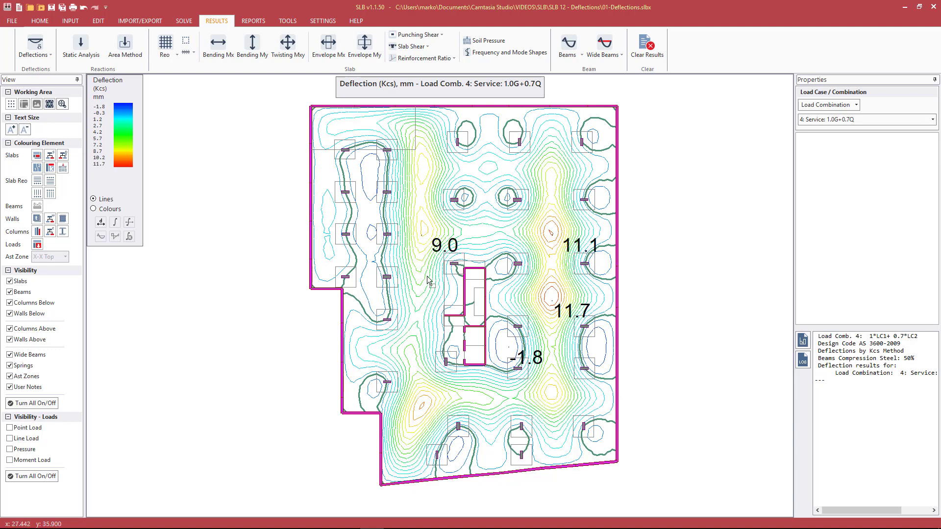
pyautogui.click(423, 407)
pyautogui.hotkey('ctrl', 'm')
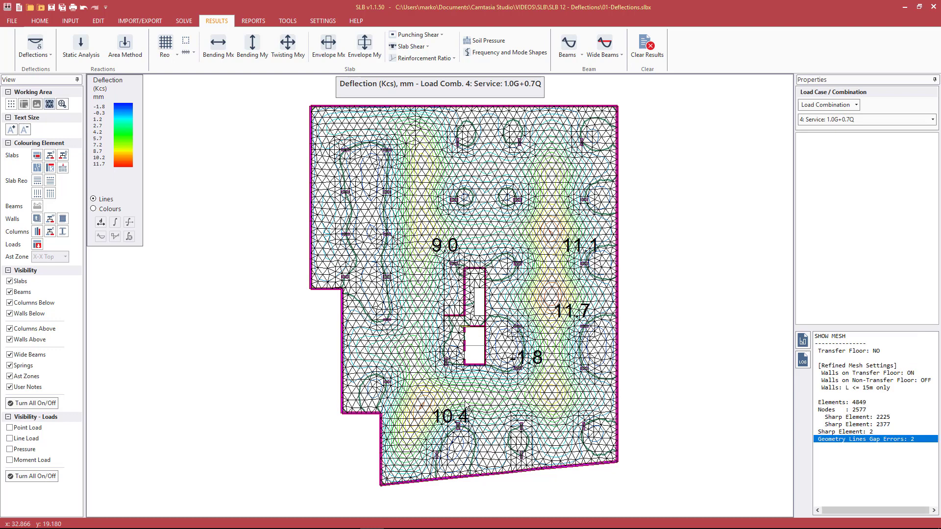
pyautogui.click(551, 391)
pyautogui.click(425, 374)
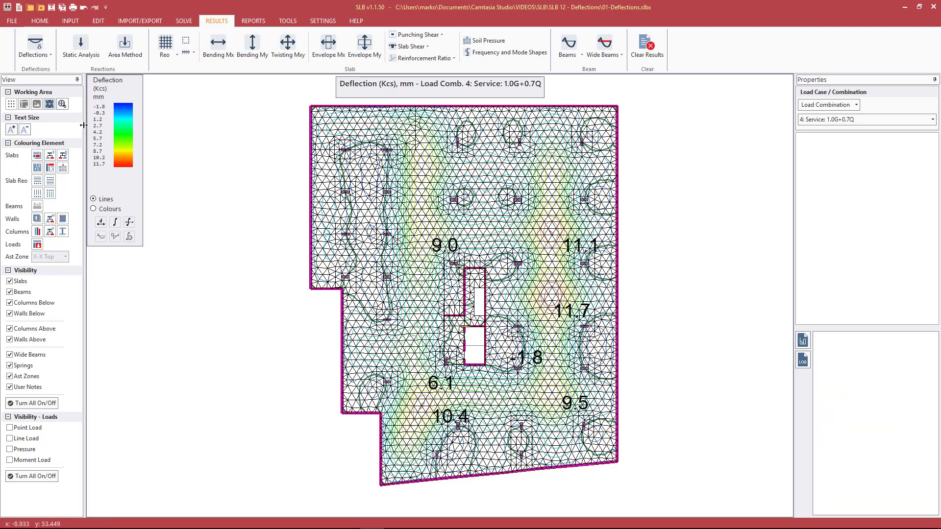
pyautogui.click(213, 151)
pyautogui.press('Escape')
# Step: Replot the Kcs long-term deflections and label the 9.2, 8.7, 11.1 and 10.4 peaks
pyautogui.click(35, 49)
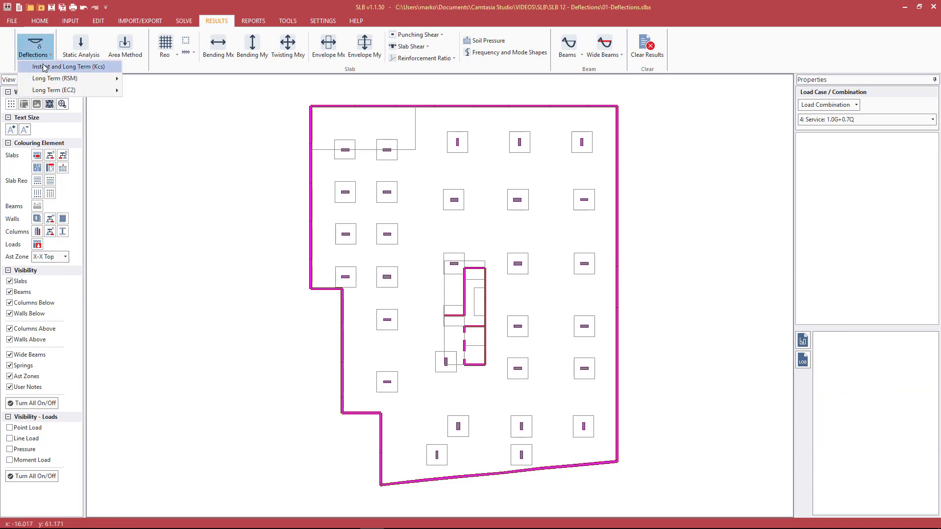
pyautogui.click(49, 86)
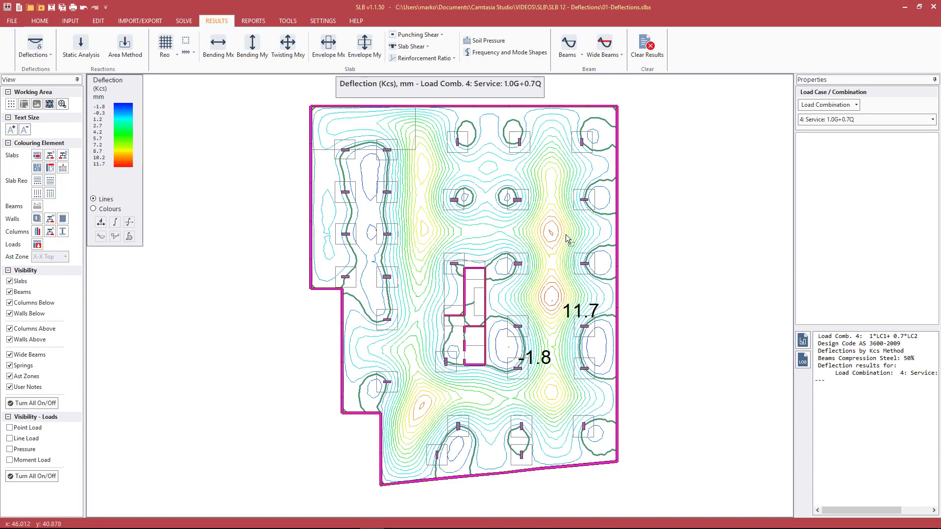
pyautogui.click(425, 230)
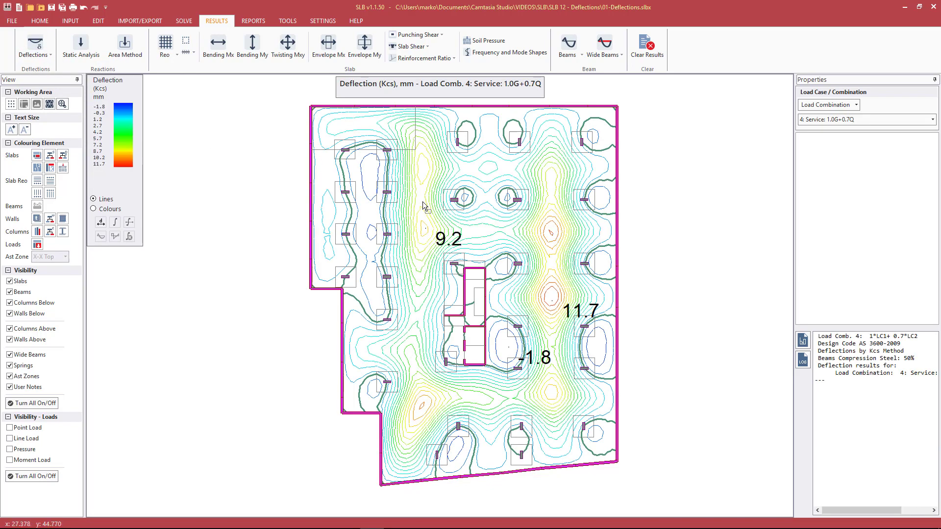
pyautogui.click(423, 172)
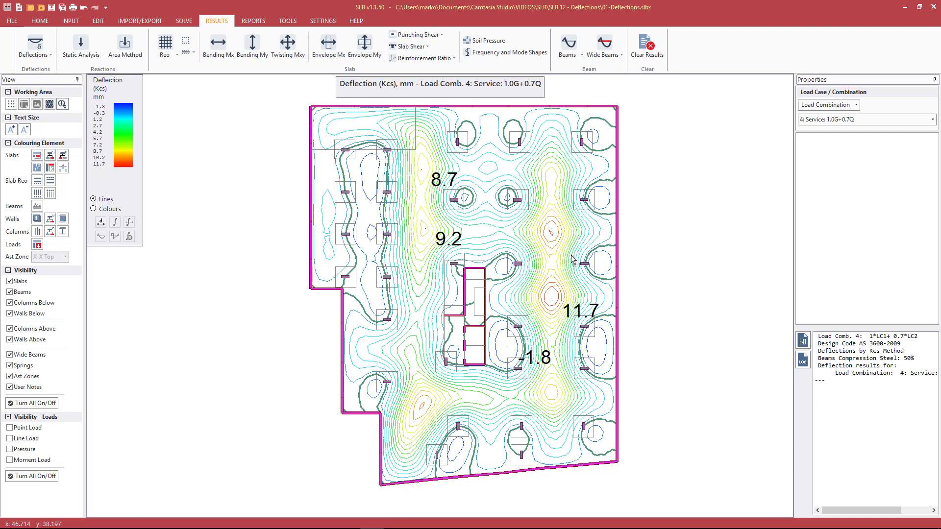
pyautogui.click(554, 238)
pyautogui.click(406, 388)
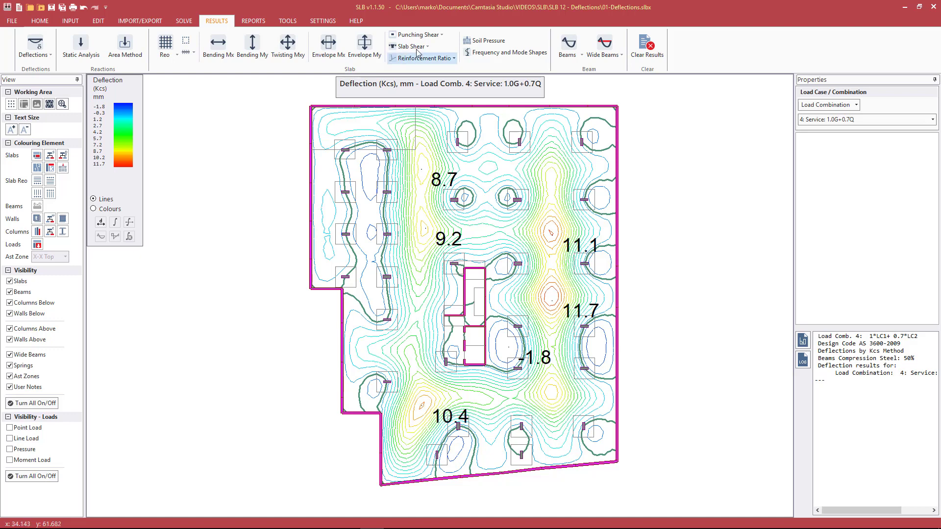
# Step: Turn on Snap Mode on the HOME tab for precise measuring
pyautogui.click(39, 20)
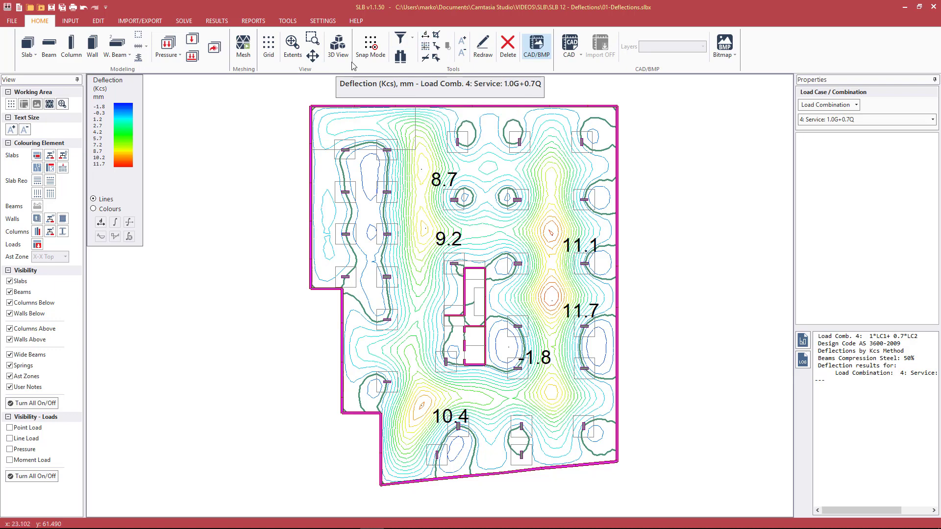
pyautogui.click(372, 49)
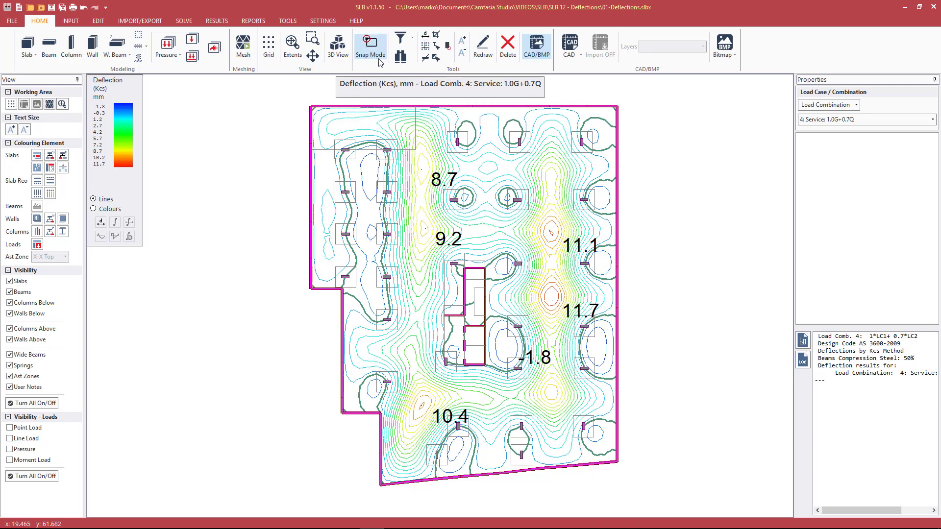
pyautogui.scroll(4, 566, 455)
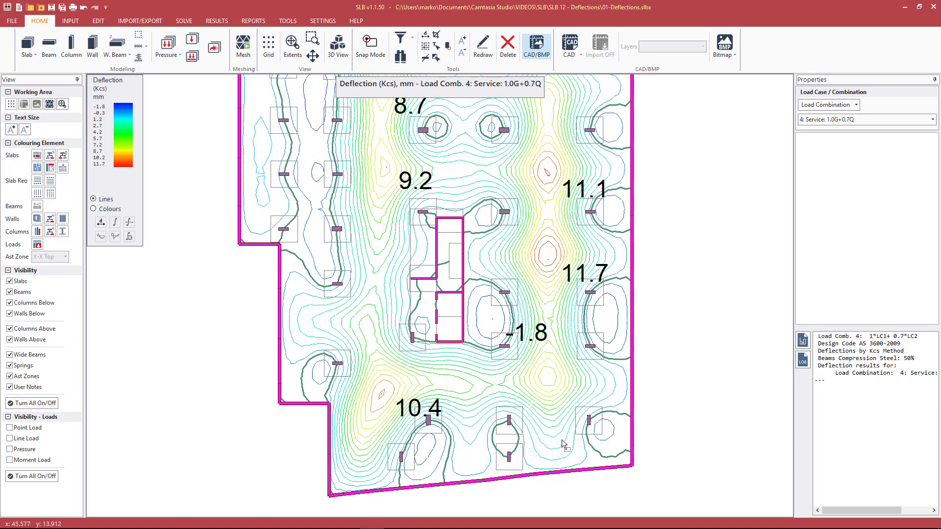
pyautogui.scroll(3, 564, 438)
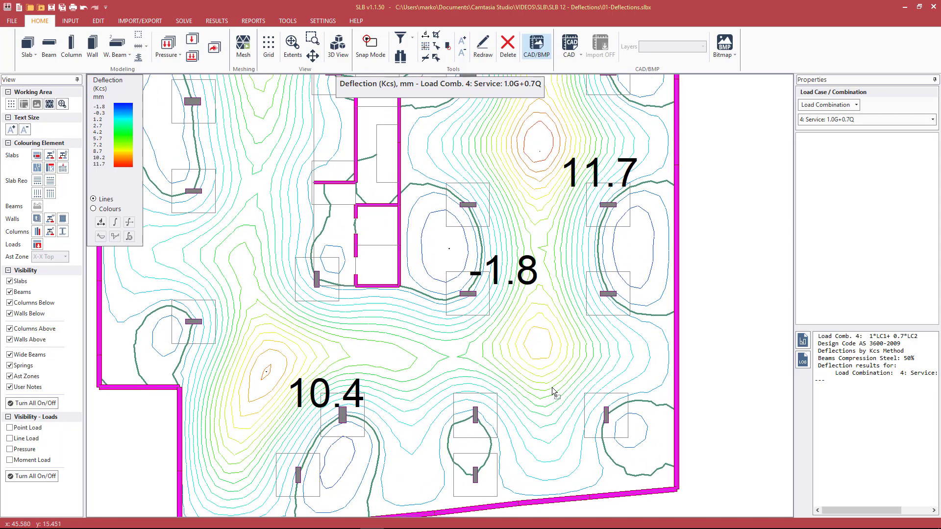
# Step: Dimension the 11.409 m column-to-column span, showing 9 mm deflection and ratio 1282
pyautogui.click(426, 35)
pyautogui.click(469, 294)
pyautogui.click(564, 361)
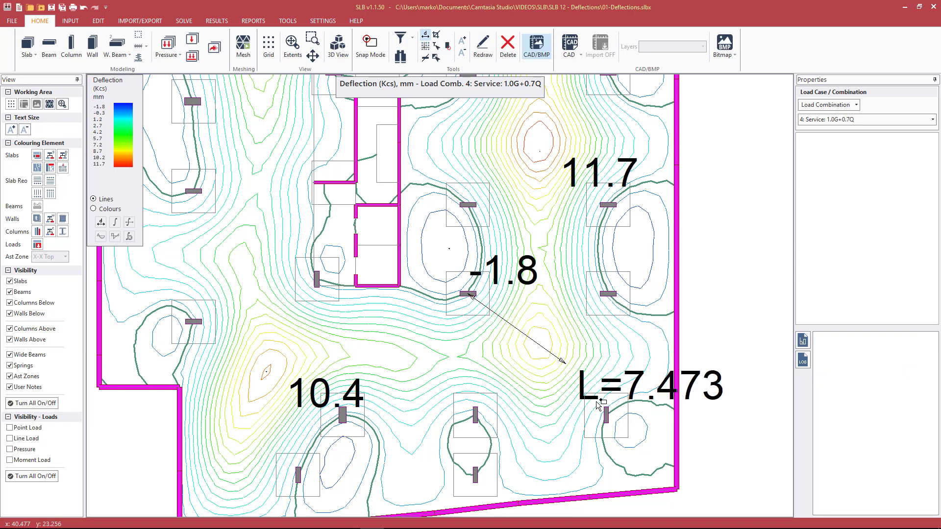
pyautogui.click(607, 414)
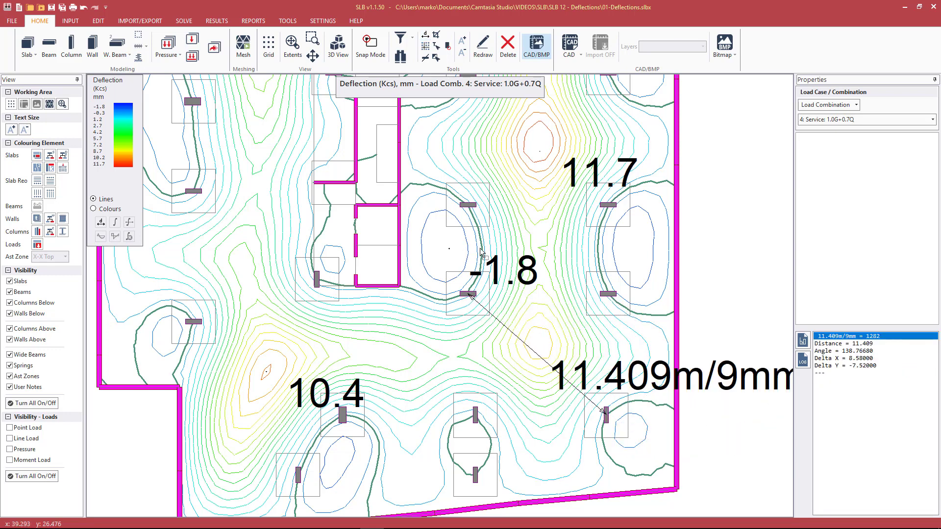
# Step: Resize the plot labels and zoom to extents to fit the whole slab
pyautogui.press('-')
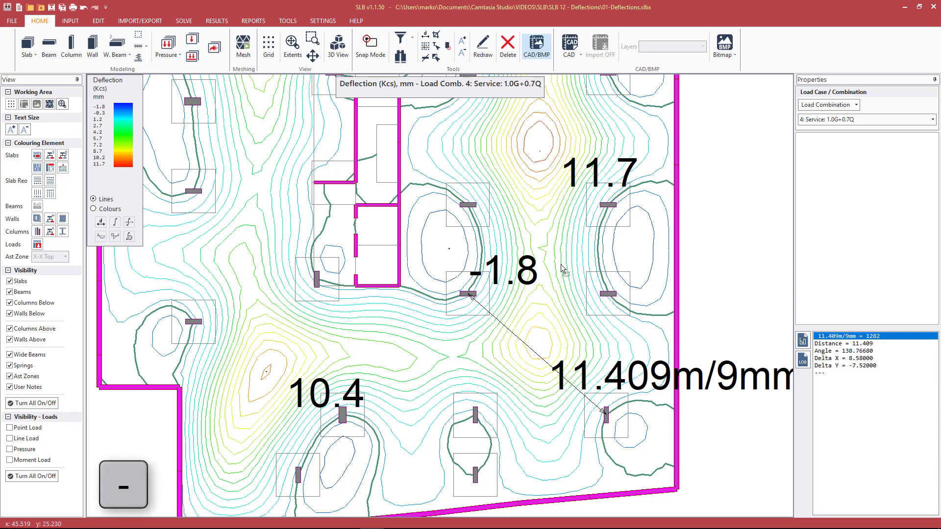
pyautogui.press('-')
pyautogui.press('-')
pyautogui.press('-')
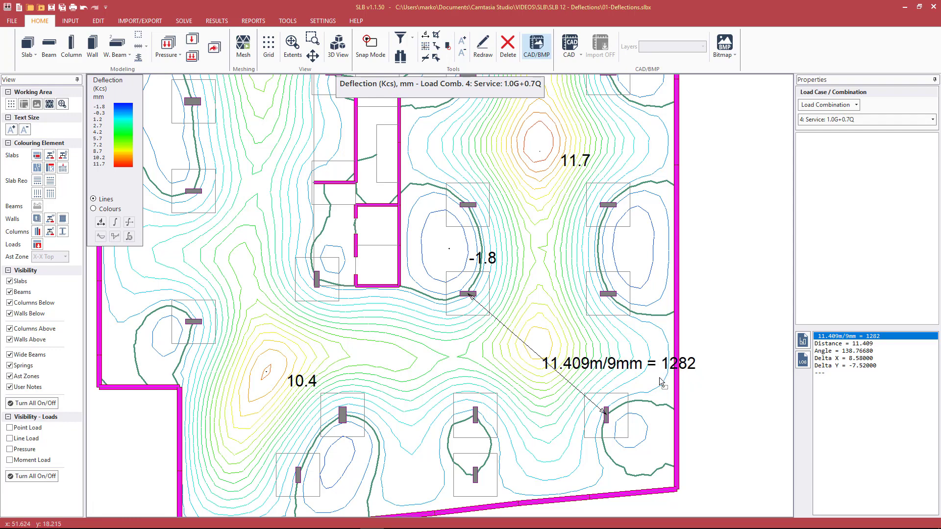
pyautogui.scroll(-2, 680, 373)
pyautogui.scroll(-1, 685, 371)
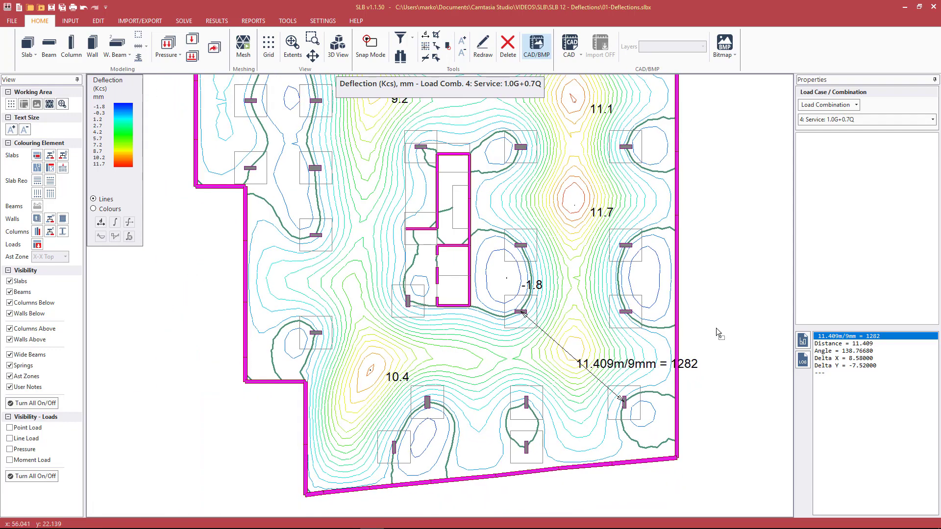
pyautogui.scroll(-1, 719, 310)
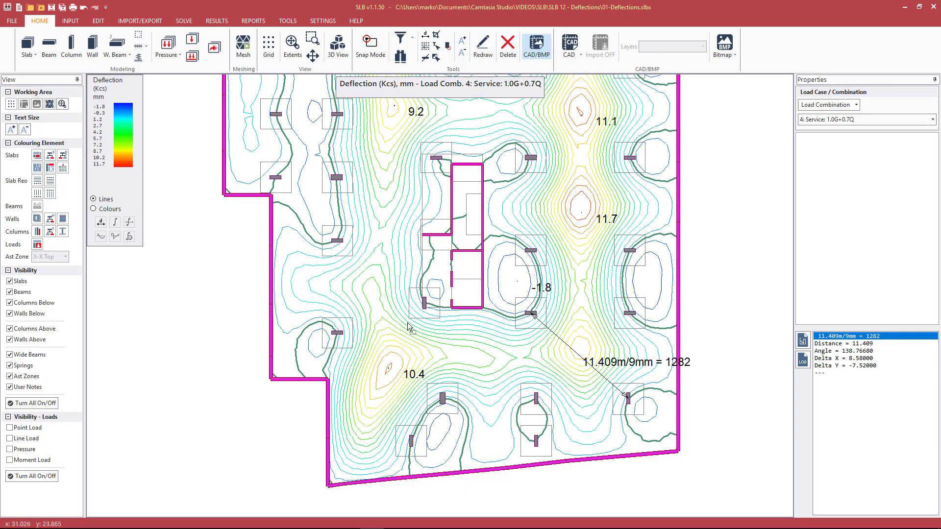
pyautogui.click(293, 46)
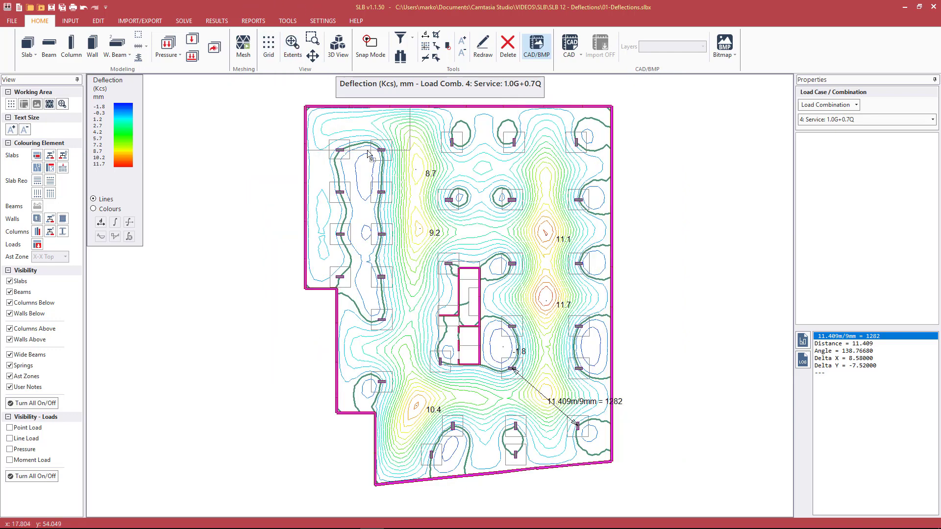
pyautogui.press('+')
pyautogui.press('+')
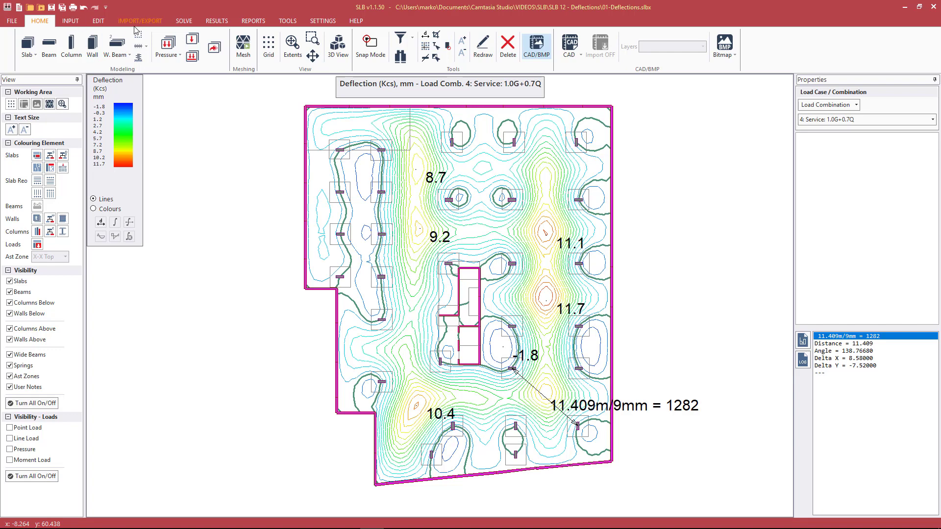
pyautogui.click(215, 21)
# Step: Set the Load Case/Combination to 10: kcs: 50% Total
pyautogui.click(42, 56)
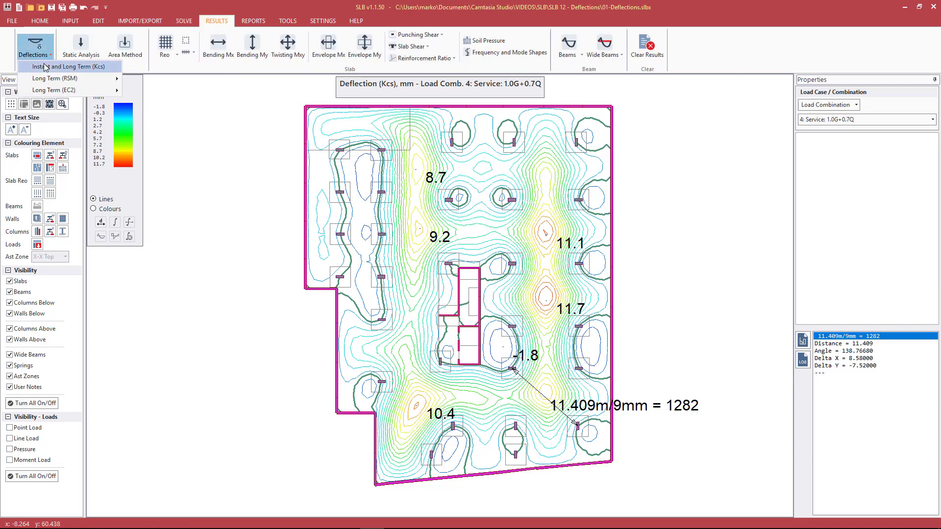
pyautogui.click(211, 7)
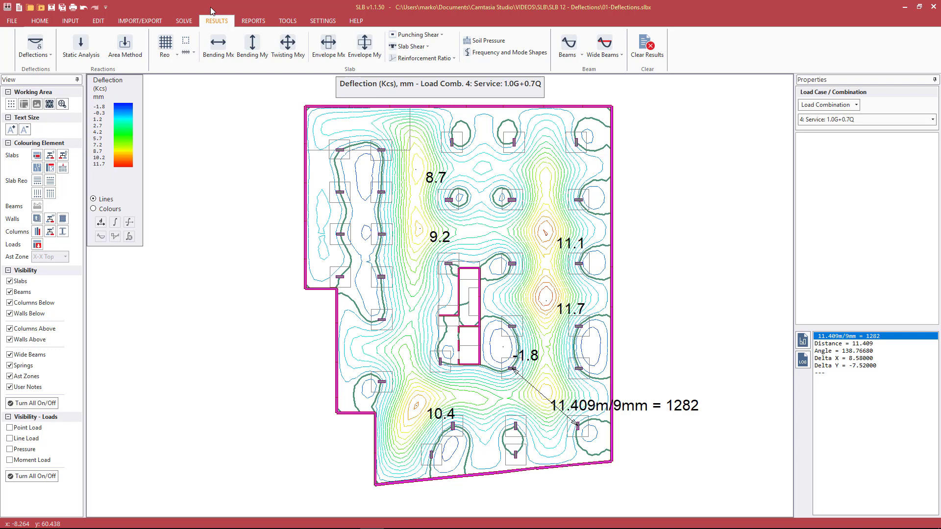
pyautogui.click(820, 122)
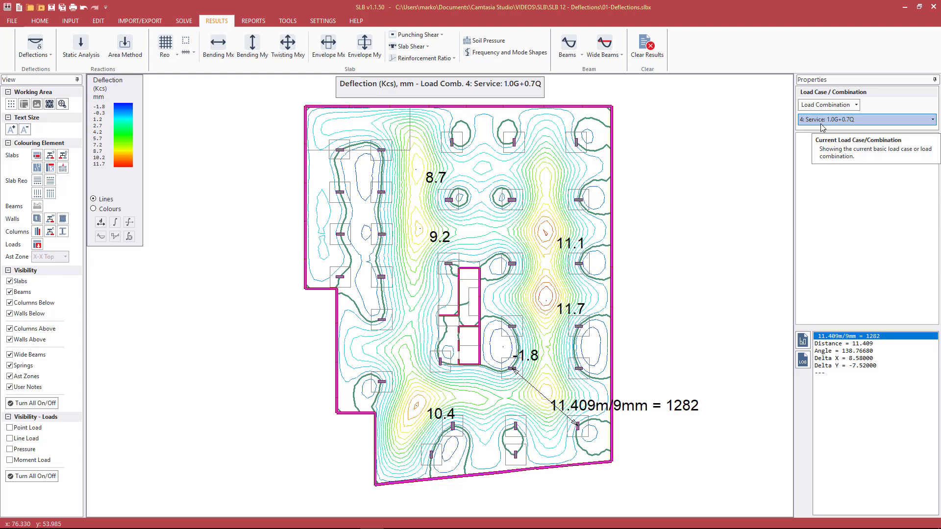
pyautogui.click(822, 123)
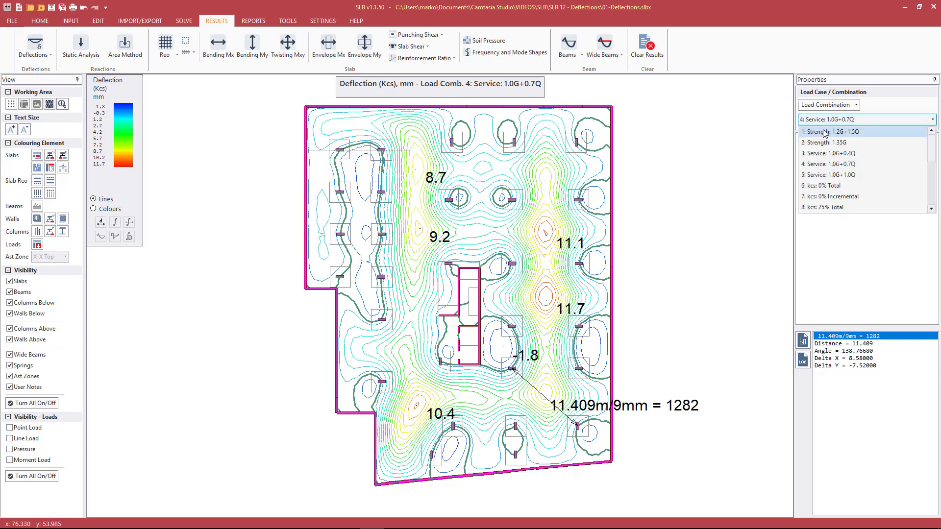
pyautogui.scroll(-3, 838, 142)
pyautogui.scroll(-1, 842, 147)
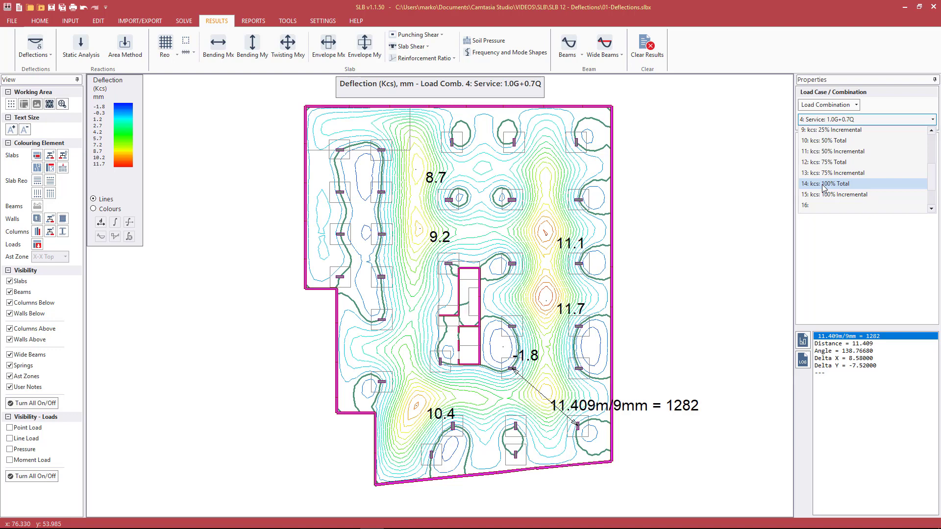
pyautogui.click(830, 144)
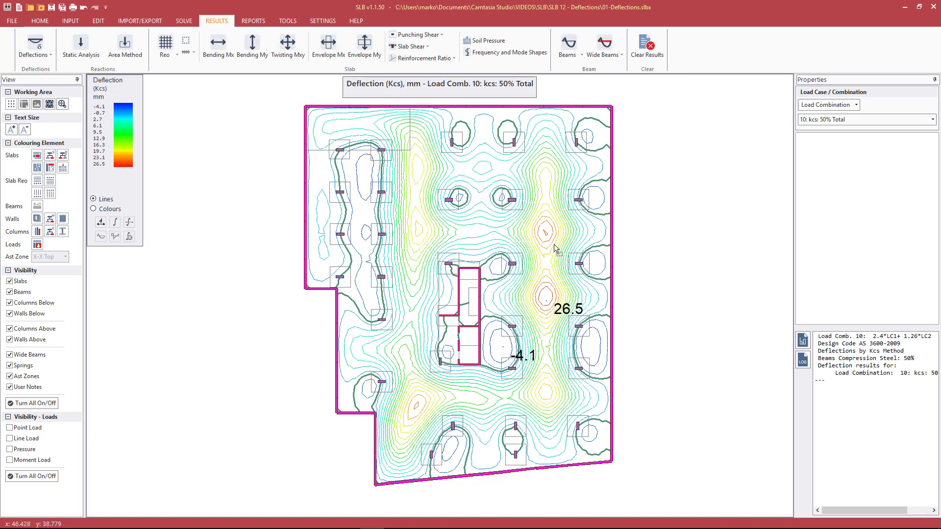
# Step: Label the Kcs deflection peaks 25.1, 20.8 and 19.7 mm
pyautogui.click(532, 221)
pyautogui.click(420, 229)
pyautogui.click(416, 170)
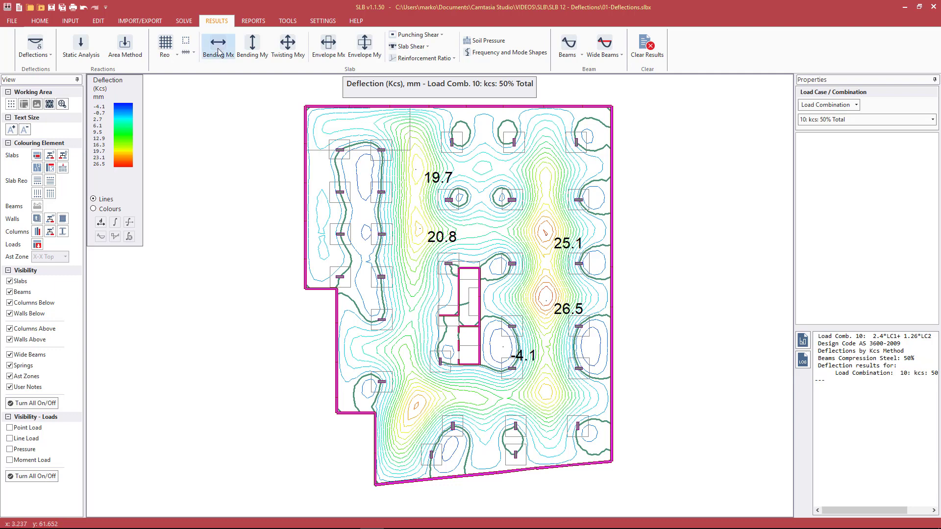
pyautogui.click(71, 21)
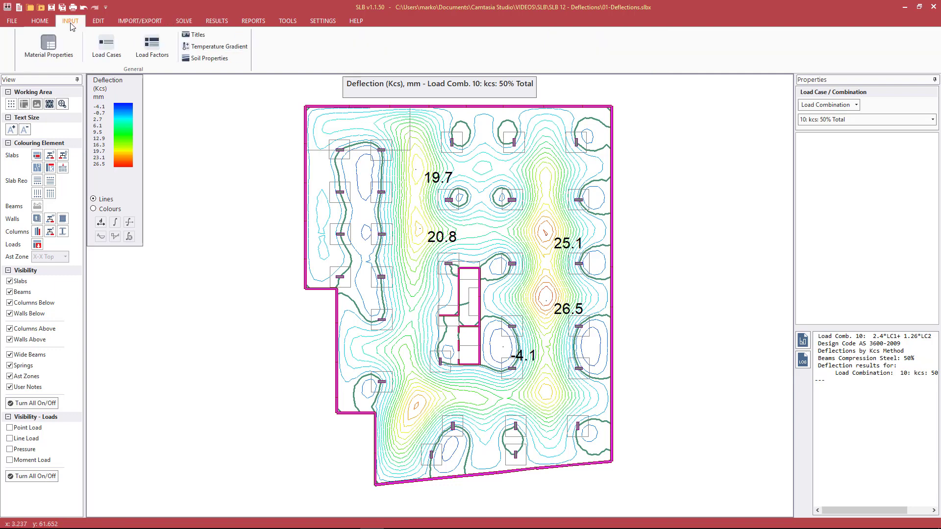
# Step: Inspect the LC 1 and LC 3 factors for rows 6–7 in Load Factors, then cancel unchanged
pyautogui.click(148, 47)
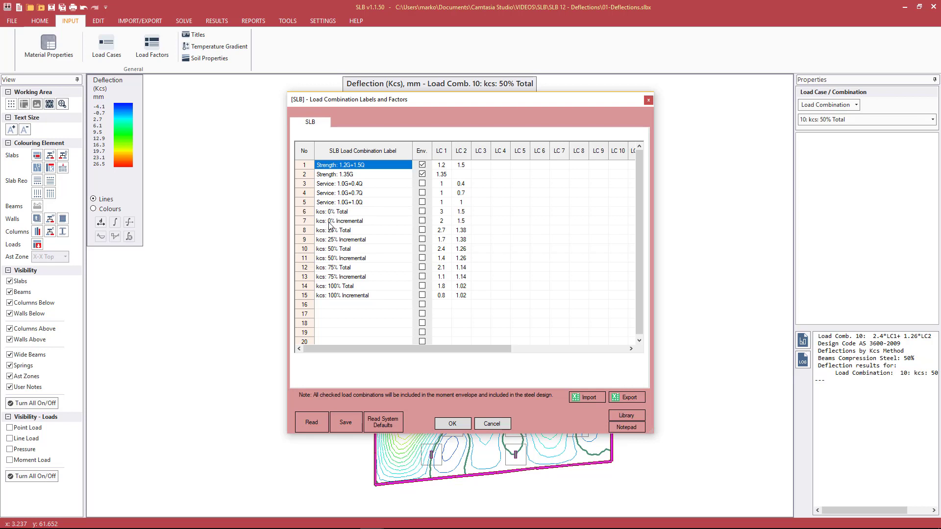
pyautogui.click(442, 220)
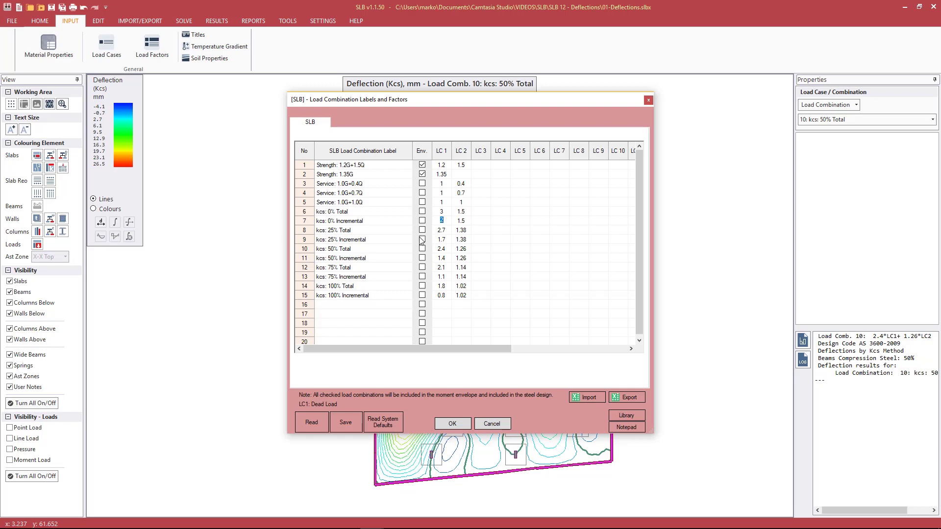
pyautogui.click(442, 214)
pyautogui.click(474, 214)
pyautogui.click(501, 424)
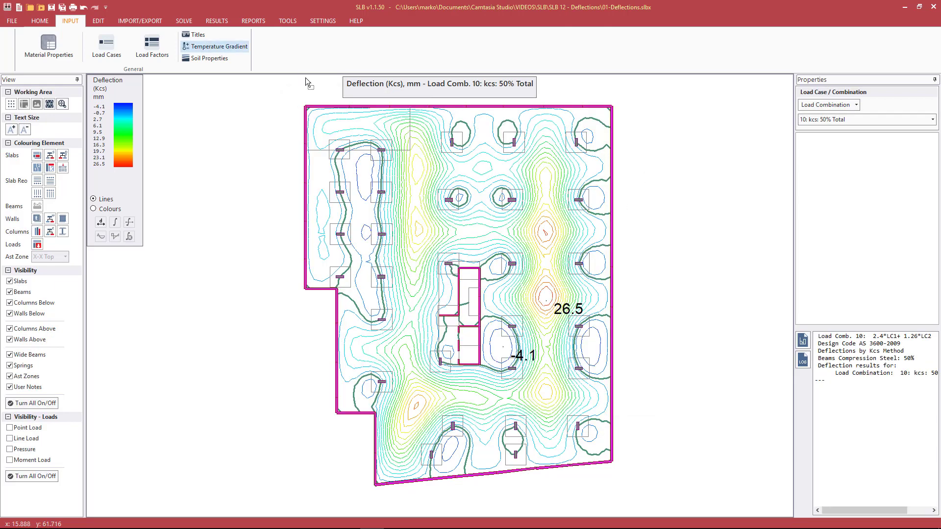
# Step: Replot Instant and Long Term (Kcs) deflection for 10: kcs: 50% Total, labelling peaks 25.1 and 20.8 mm
pyautogui.click(216, 21)
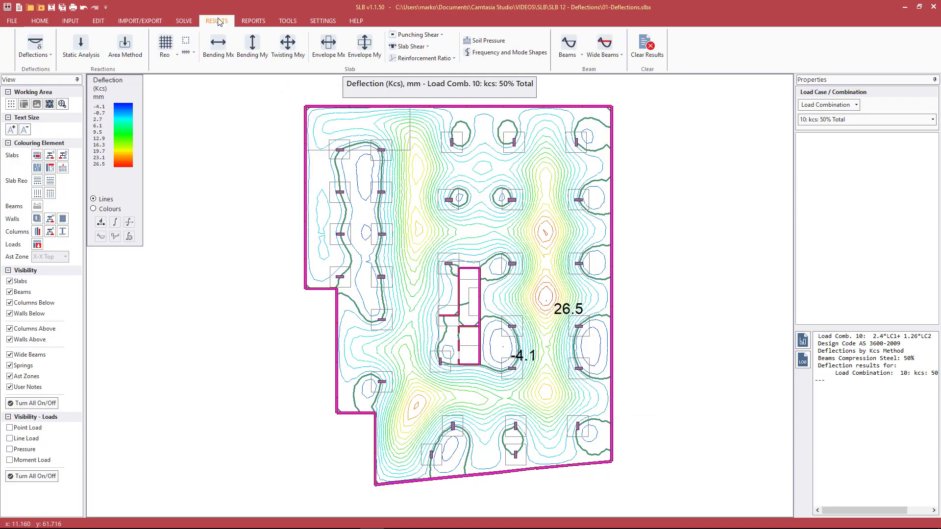
pyautogui.click(49, 57)
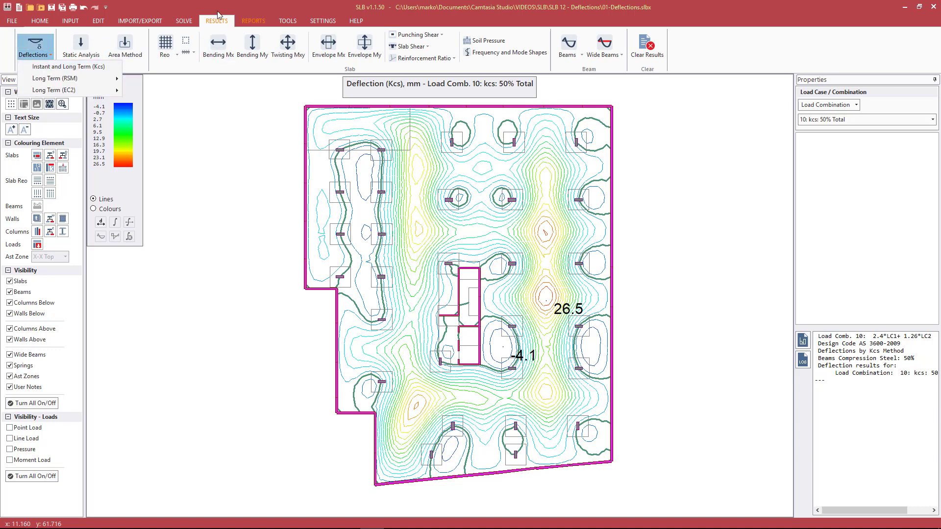
pyautogui.click(89, 67)
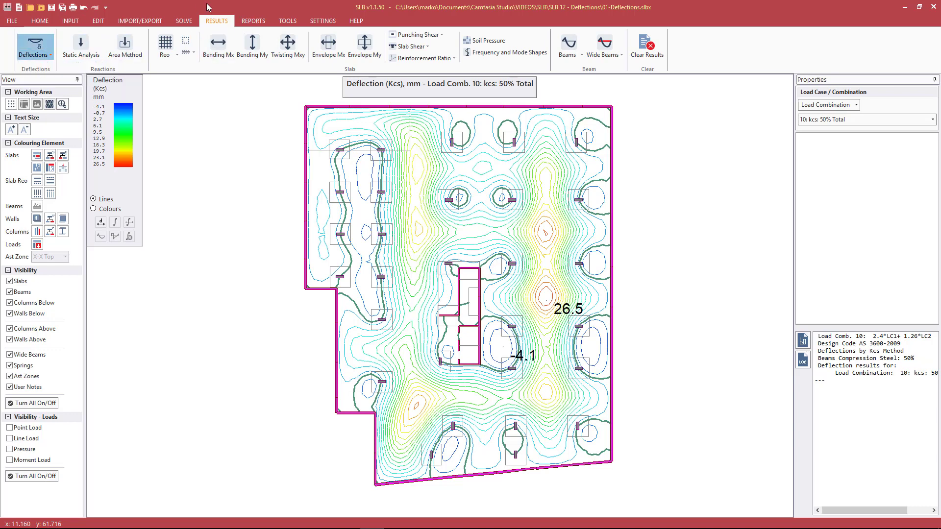
pyautogui.click(823, 121)
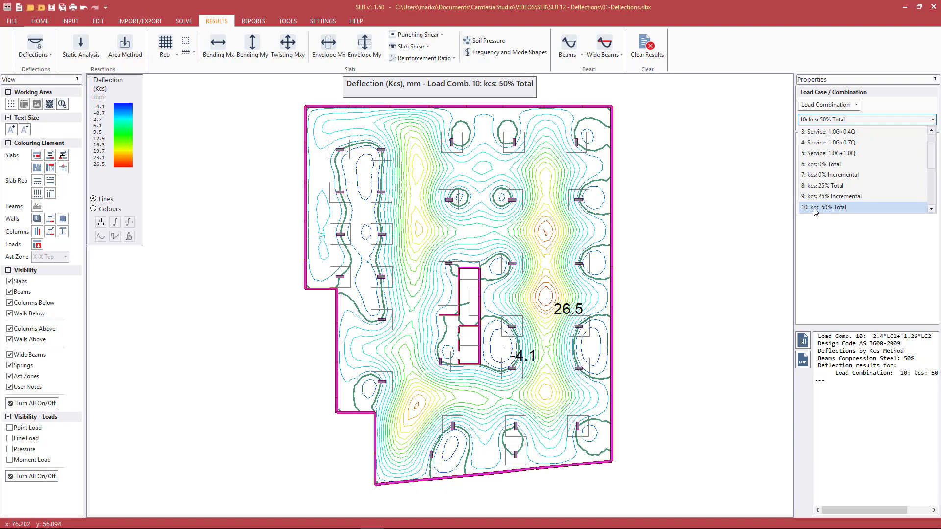
pyautogui.click(725, 2)
pyautogui.click(545, 233)
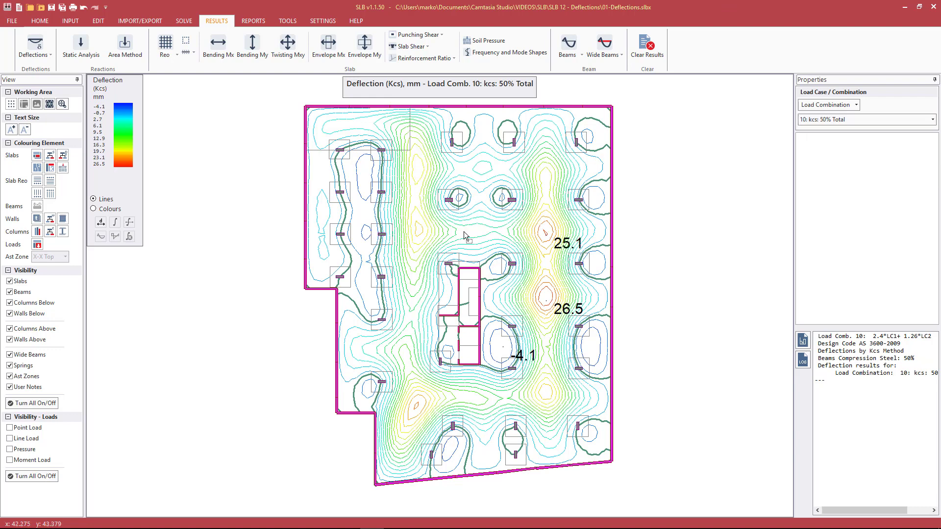
pyautogui.click(420, 229)
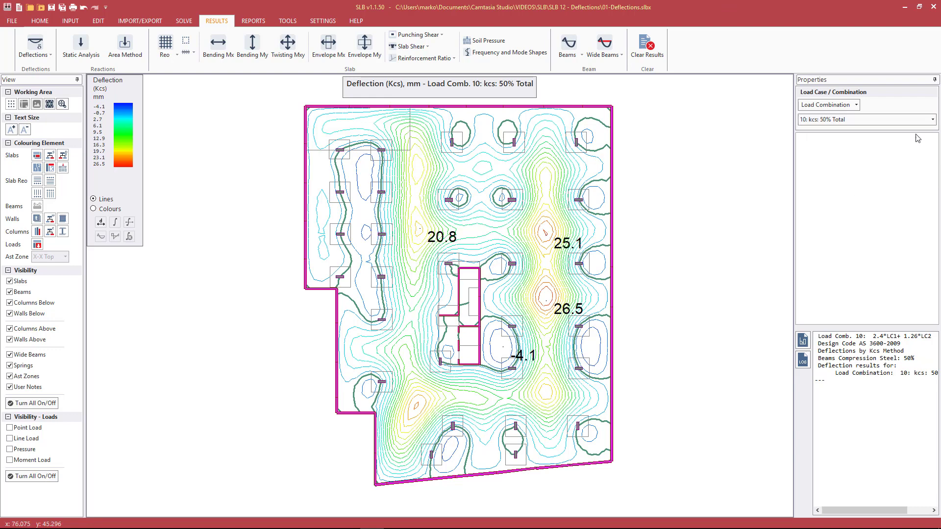
# Step: Check the load combination list without changing it and bring up the Long Term (RSM) deflection options
pyautogui.click(875, 120)
pyautogui.scroll(-2, 899, 161)
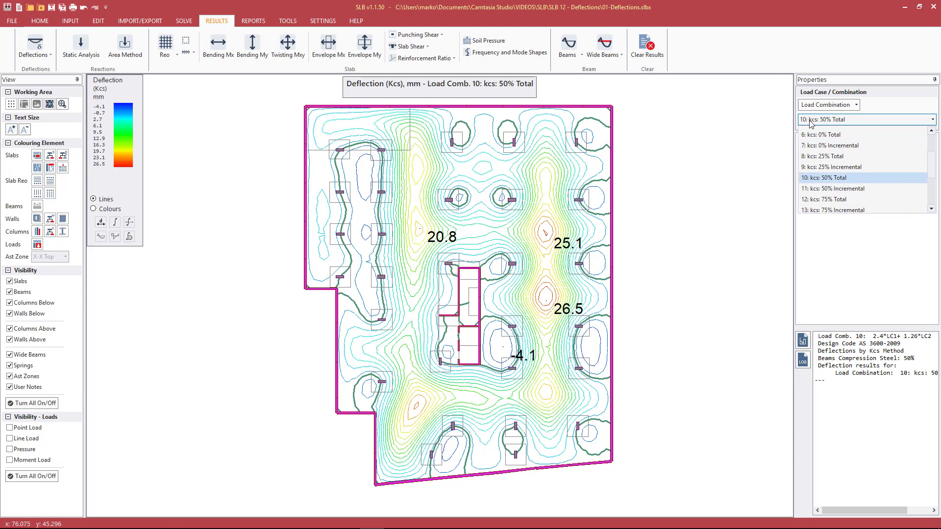
pyautogui.click(707, 8)
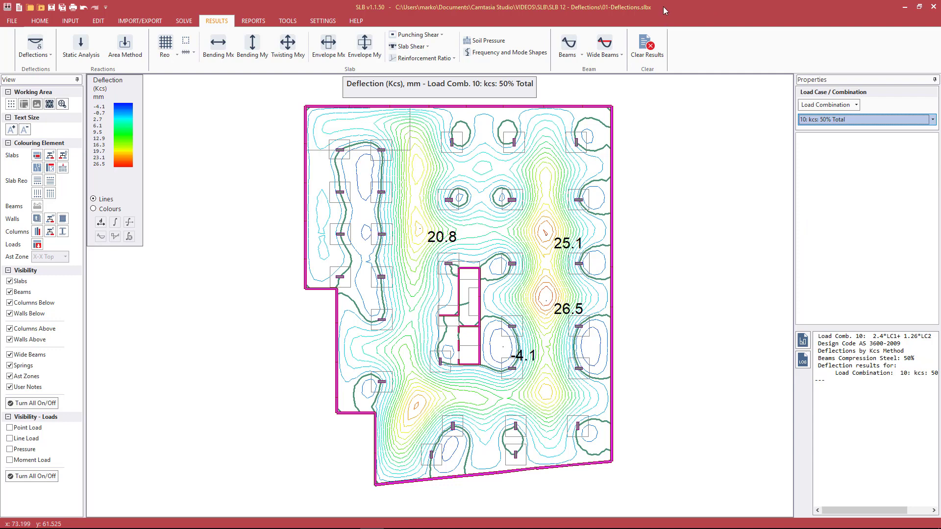
pyautogui.click(44, 58)
pyautogui.moveTo(47, 81)
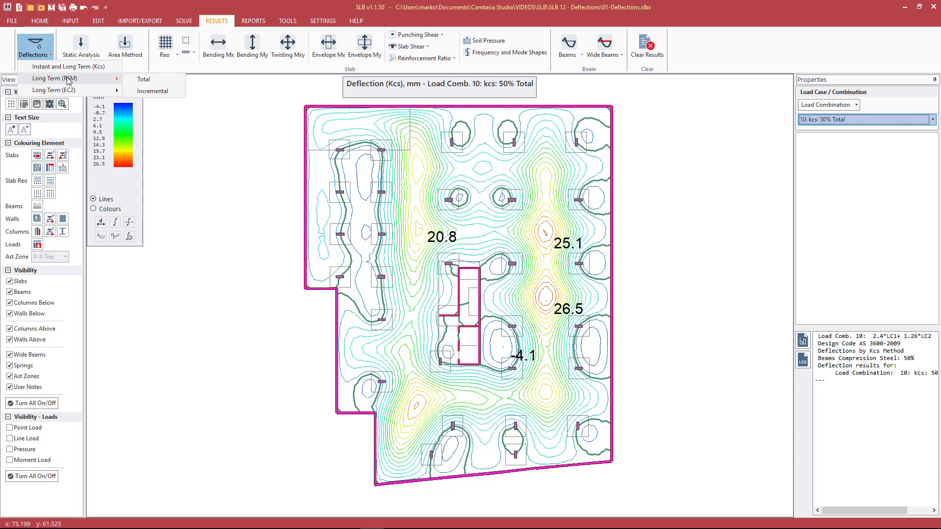
# Step: Plot Long Term (RSM) Total deflection and label peaks 30.8, 28.8, 27.2, 25.4, 23.6 mm
pyautogui.click(143, 79)
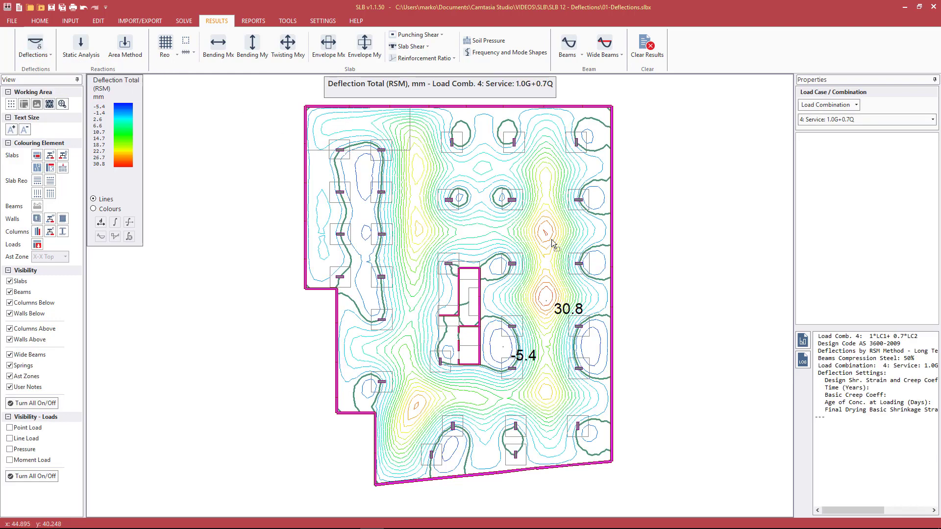
pyautogui.click(539, 228)
pyautogui.click(420, 229)
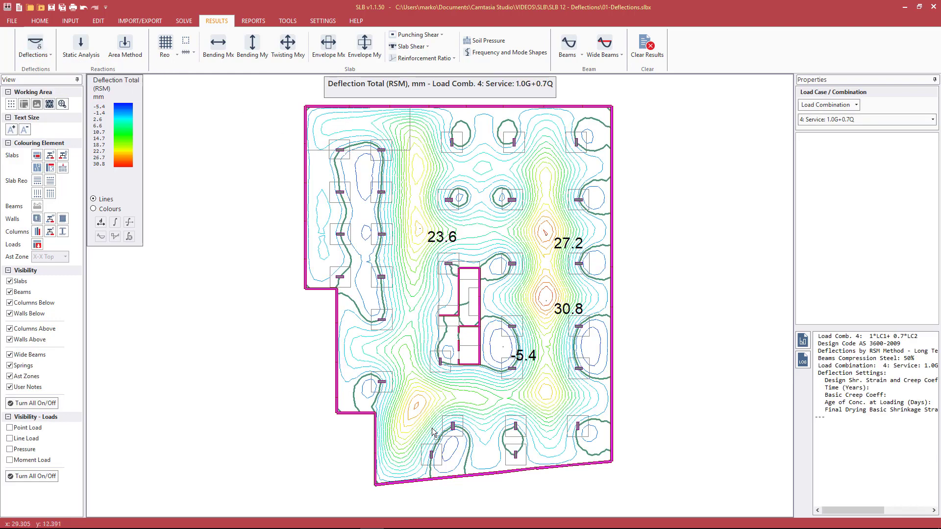
pyautogui.click(414, 407)
pyautogui.click(545, 392)
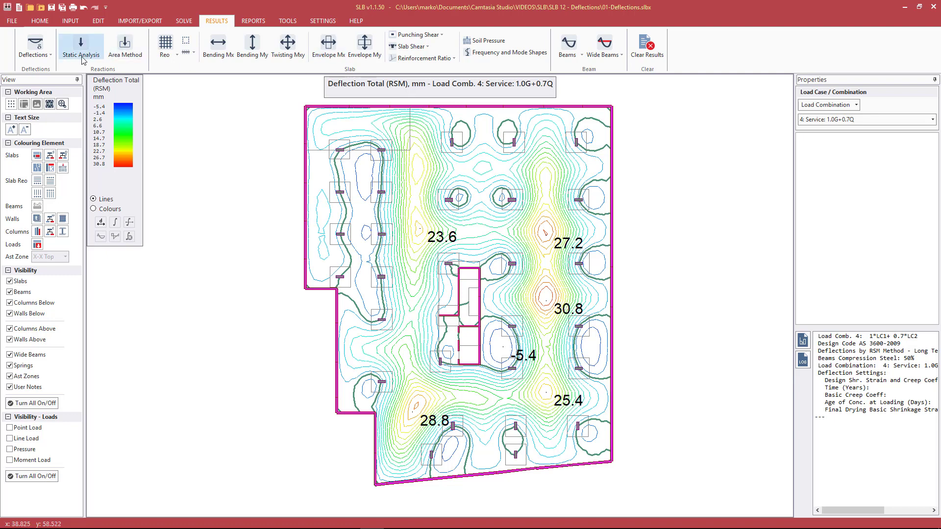
pyautogui.click(34, 56)
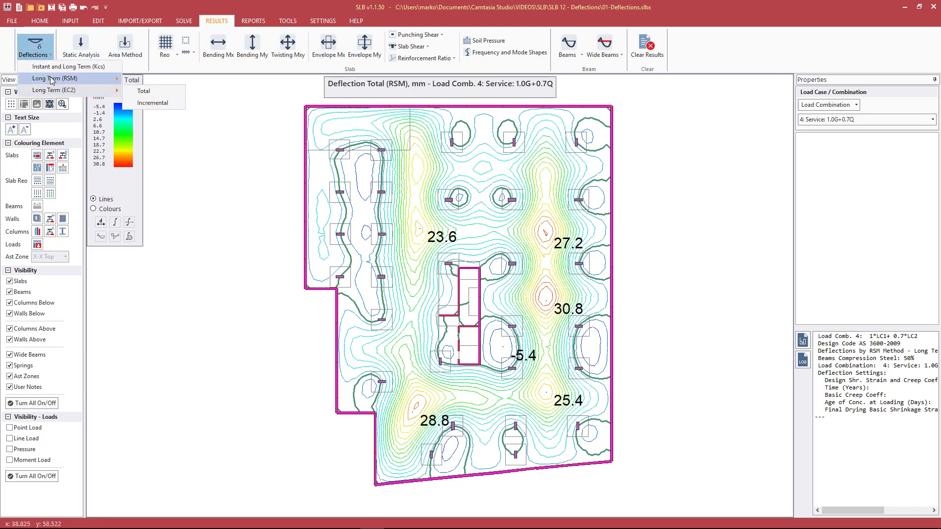
# Step: Plot Long Term (EC2) Total deflection and label peaks 23.5, 21.7, 20.9, 18.3 mm
pyautogui.click(153, 93)
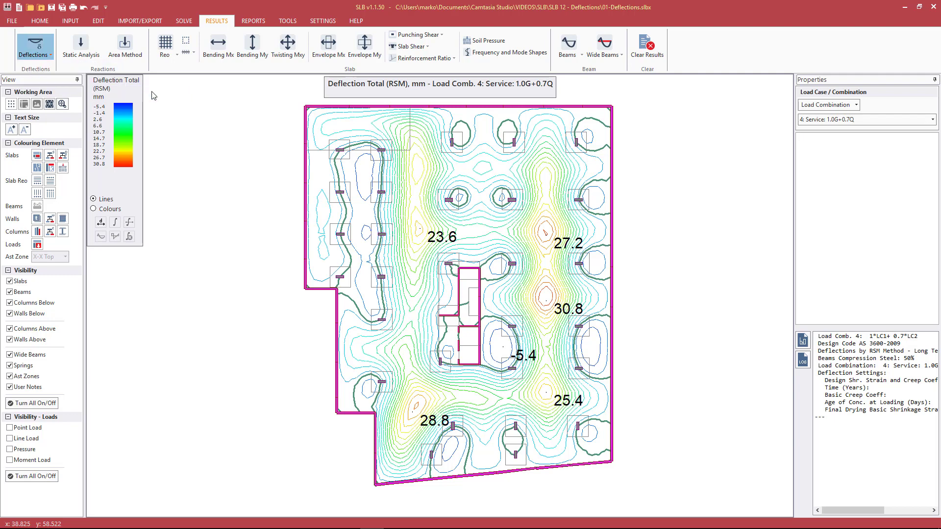
pyautogui.click(547, 241)
pyautogui.click(421, 234)
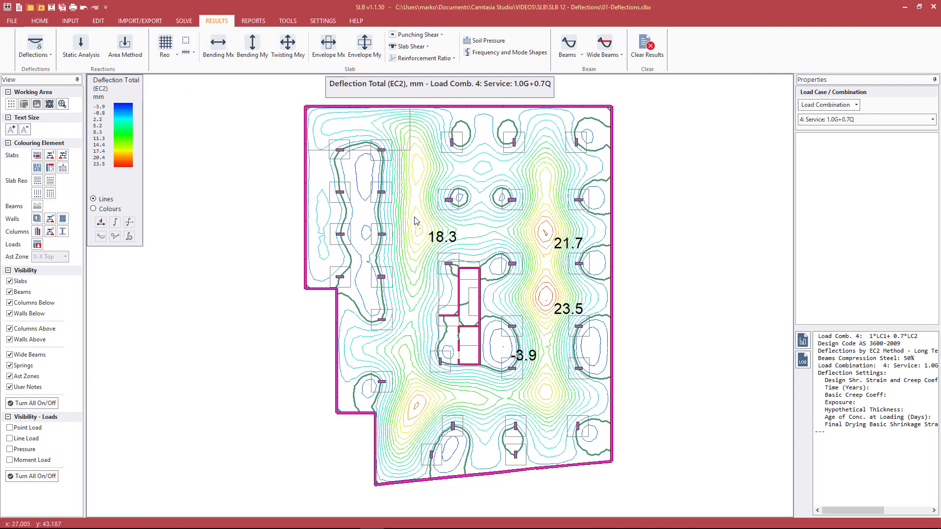
pyautogui.click(416, 409)
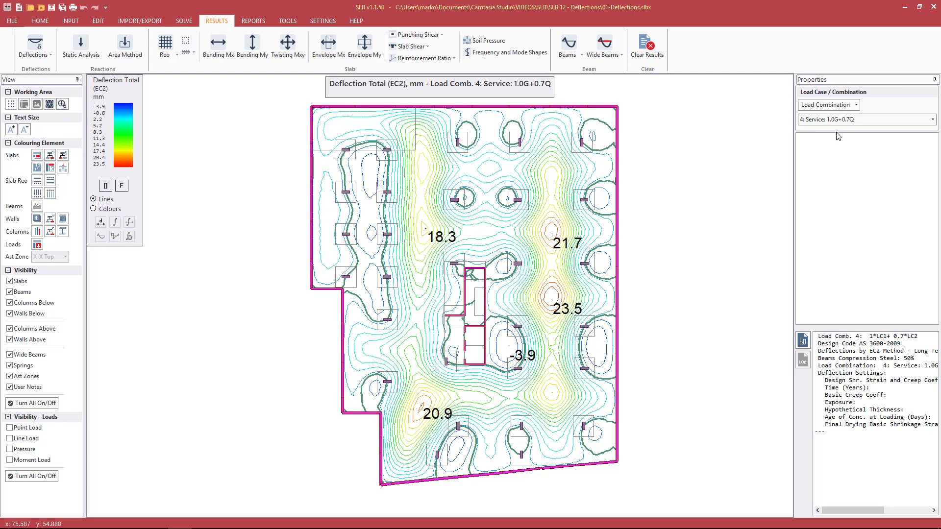
# Step: Try combination 6: kcs 0% Total, accept the error, and return to combination 4 with peaks relabelled
pyautogui.click(852, 120)
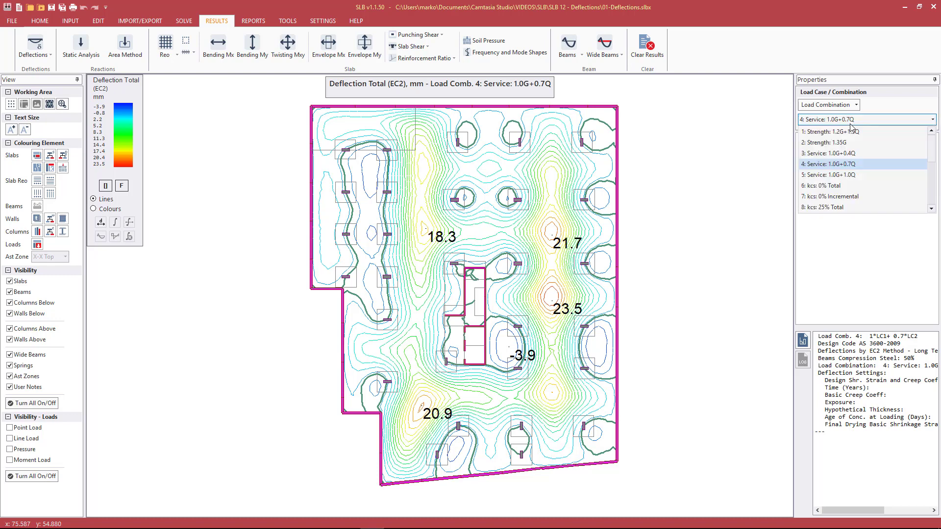
pyautogui.click(828, 186)
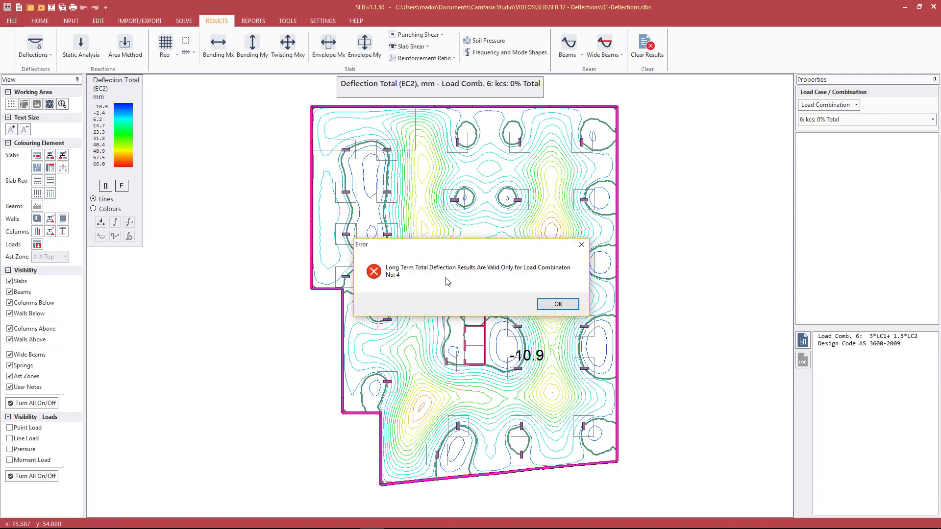
pyautogui.click(569, 304)
pyautogui.click(842, 119)
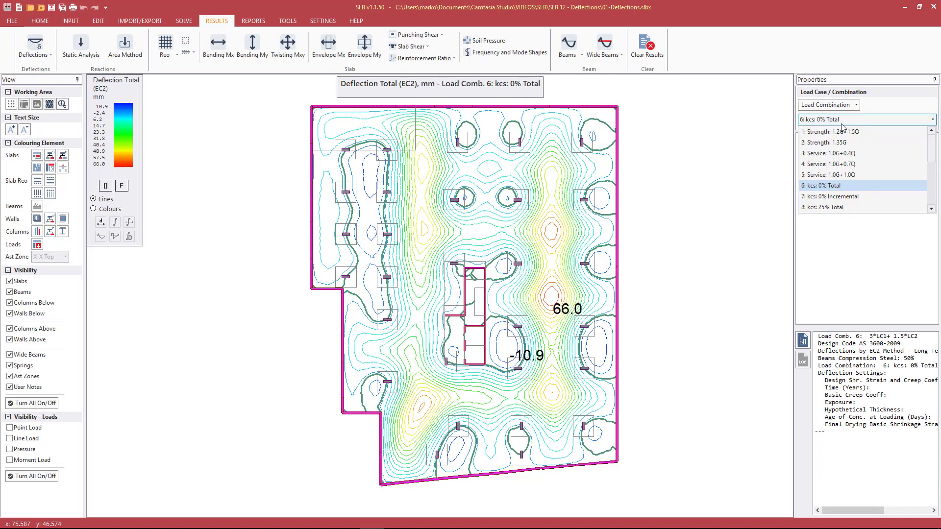
pyautogui.click(829, 163)
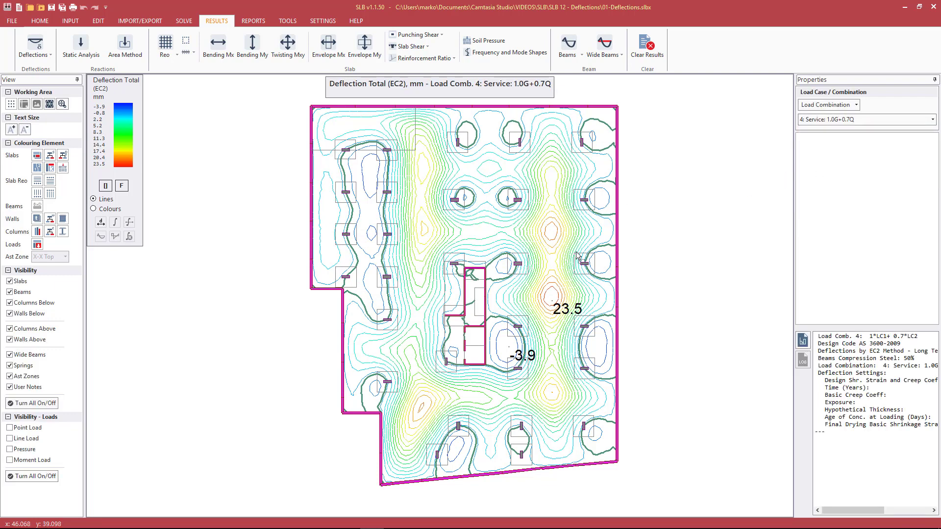
pyautogui.click(552, 236)
pyautogui.click(426, 229)
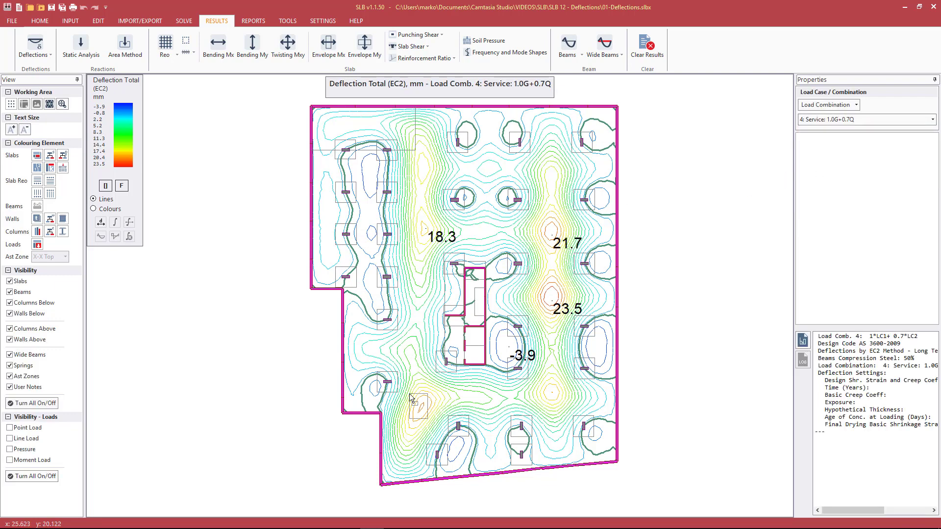
pyautogui.click(422, 405)
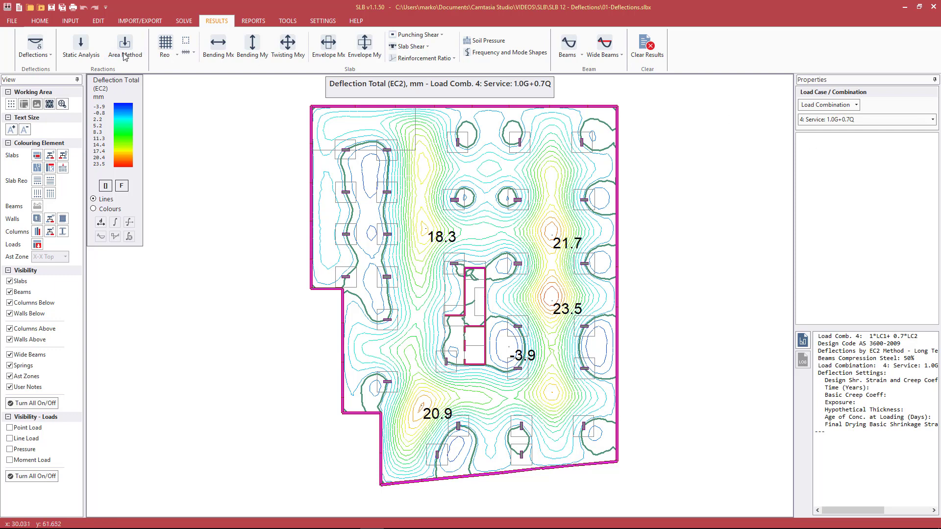
# Step: Clear the EC2 deflection contours and labels from the slab plan
pyautogui.click(44, 56)
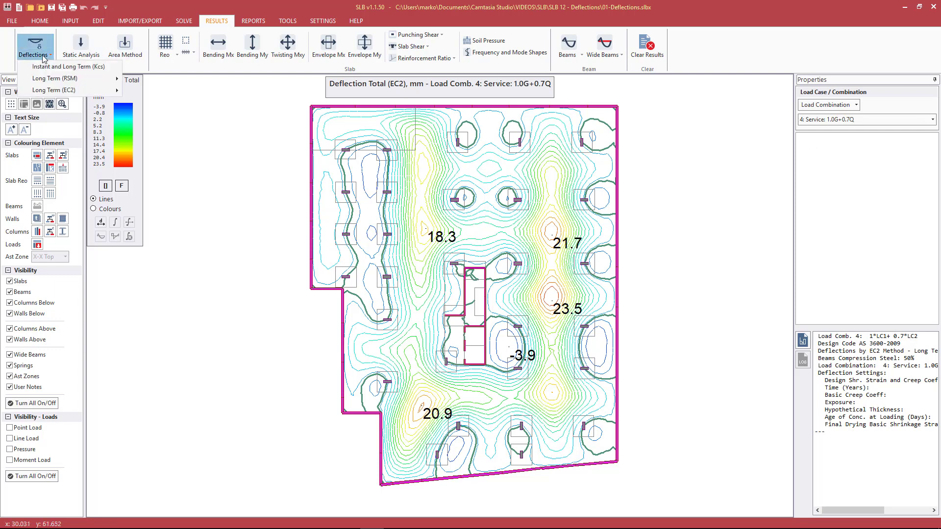
pyautogui.click(128, 2)
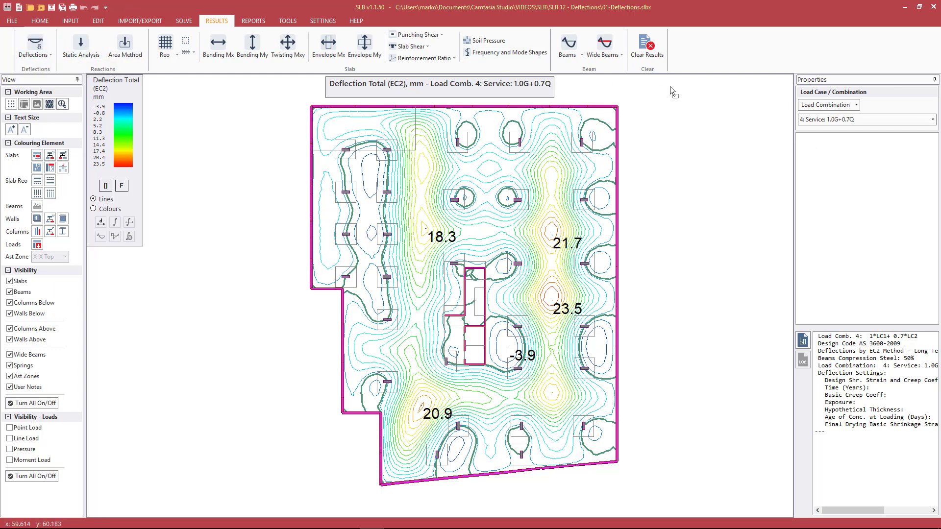
pyautogui.click(427, 60)
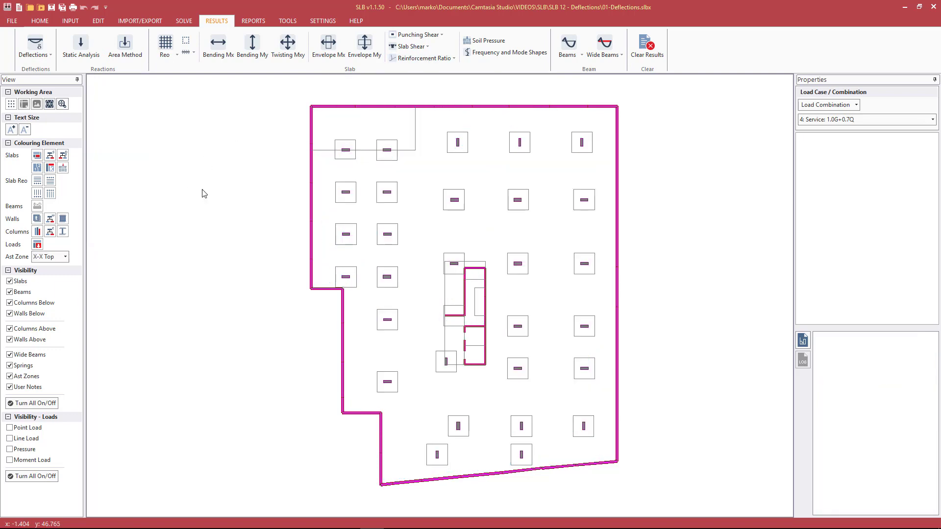
# Step: Select load combination 11: kcs: 50% Incremental
pyautogui.click(844, 122)
pyautogui.click(844, 122)
pyautogui.click(34, 47)
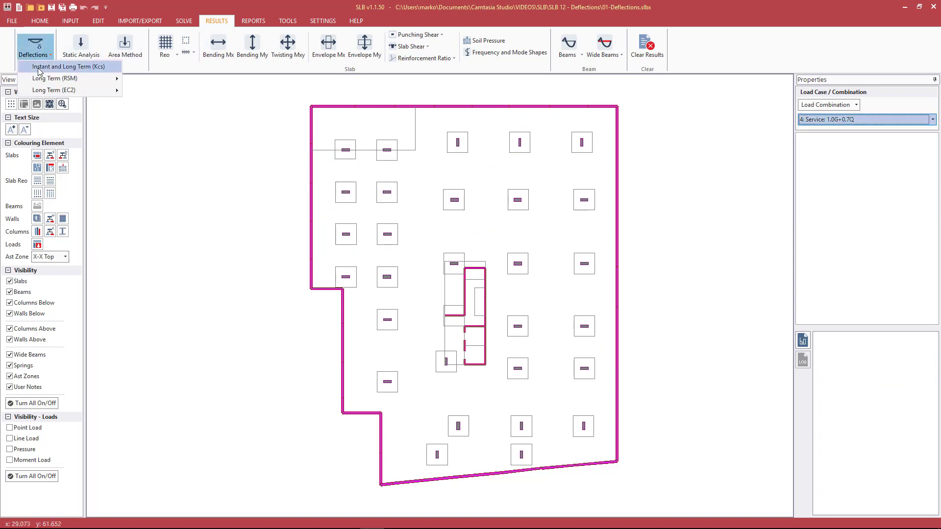
pyautogui.click(861, 122)
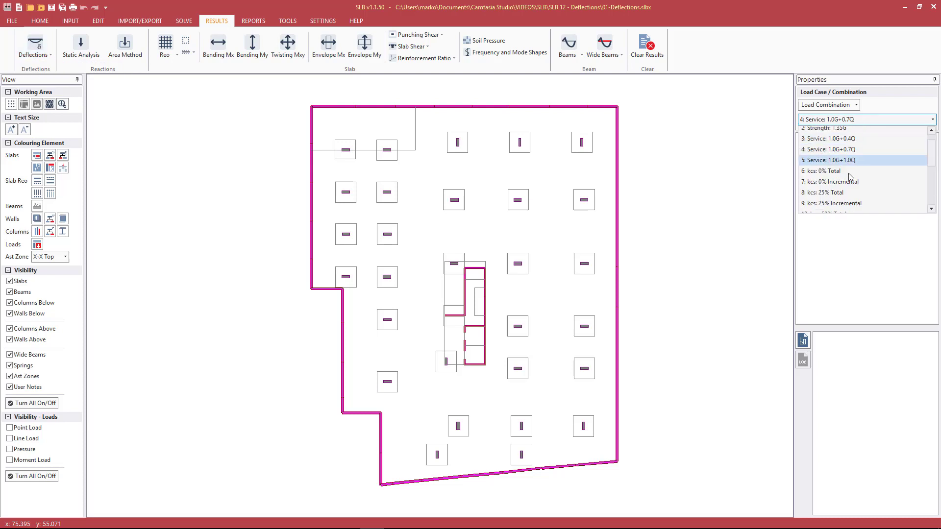
pyautogui.scroll(-2, 833, 193)
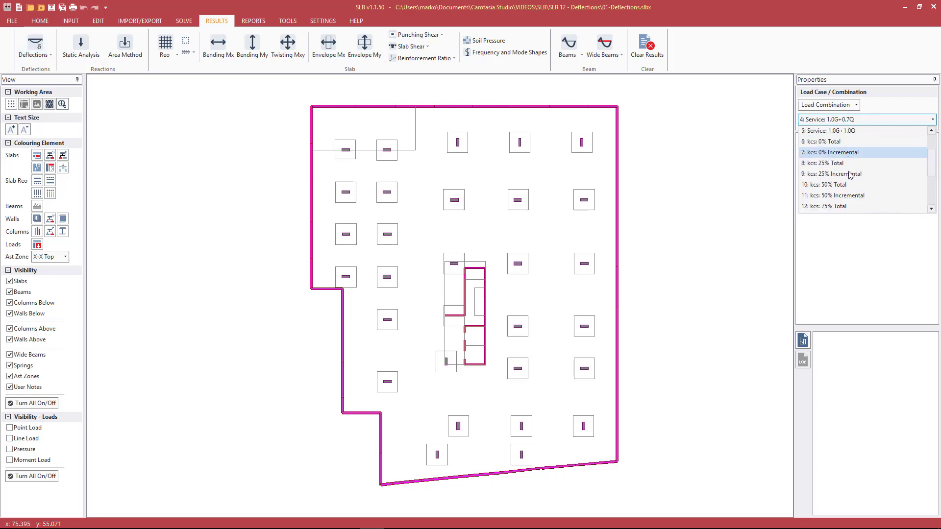
pyautogui.click(832, 196)
# Step: Plot Instant and Long Term (Kcs) deflection and label peaks 17.4, 16.5, 15.5, 14.1, 13.6 mm
pyautogui.click(38, 54)
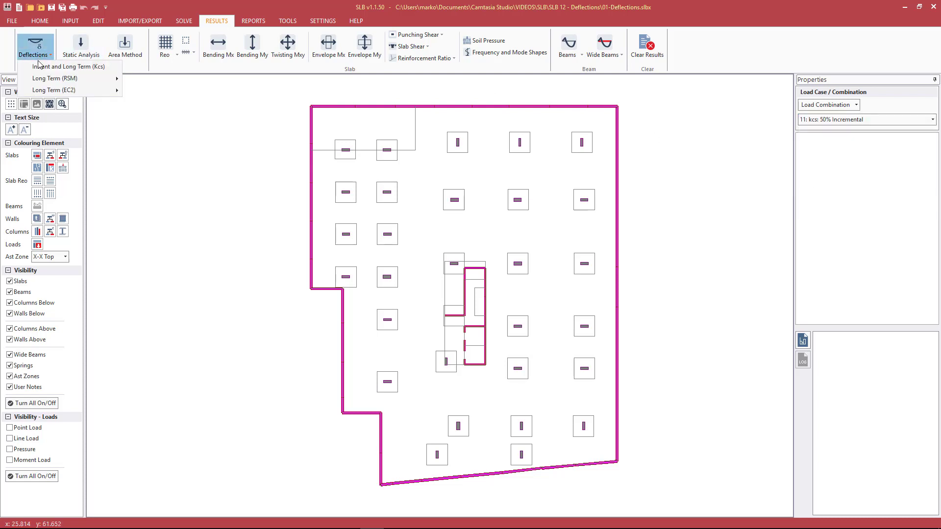
pyautogui.click(39, 67)
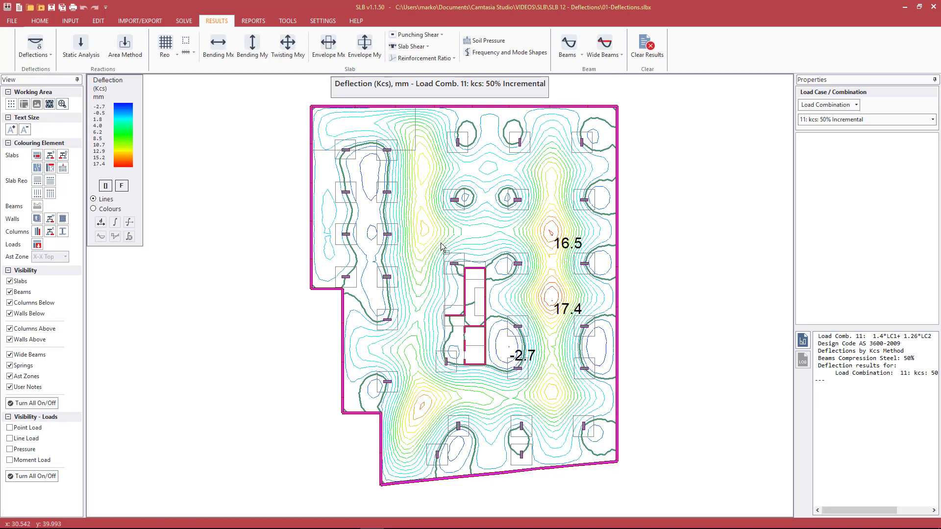
pyautogui.click(424, 224)
pyautogui.click(419, 400)
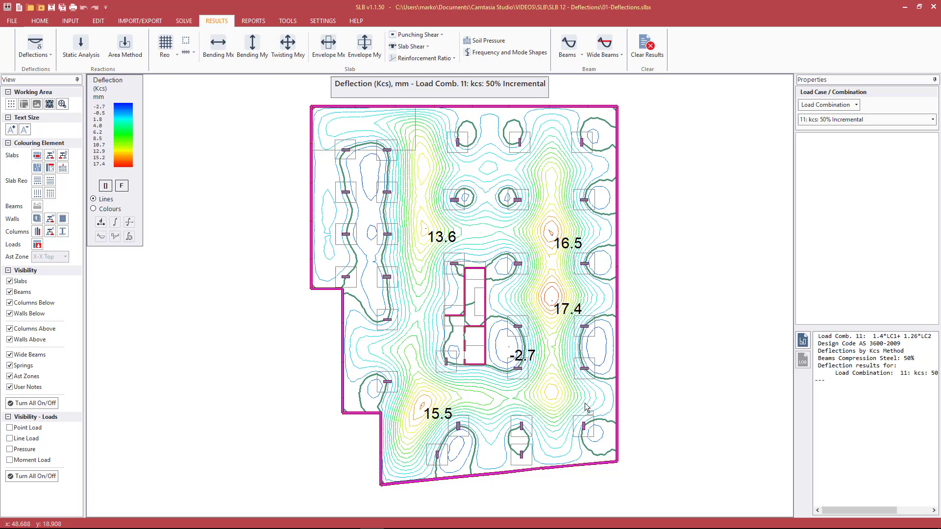
pyautogui.click(530, 379)
pyautogui.click(44, 59)
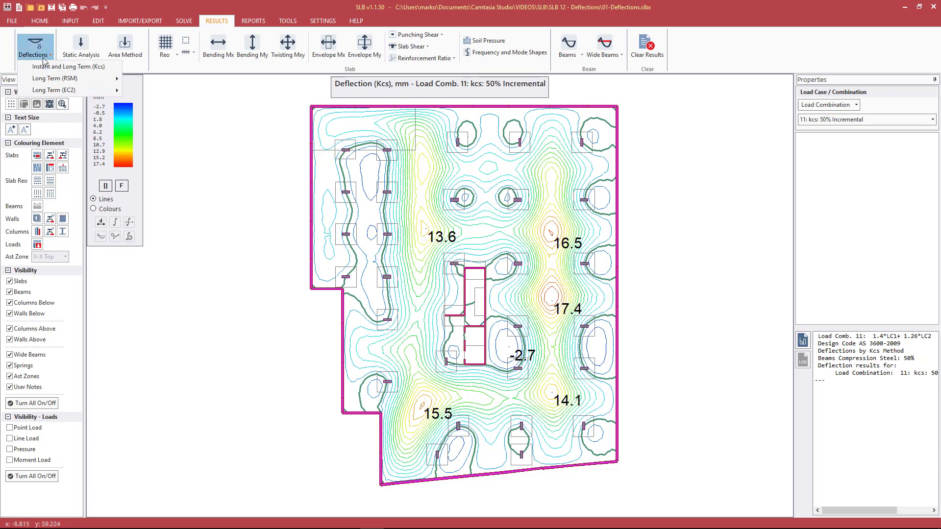
# Step: Plot Long Term (RSM) Incremental deflection and label peaks 21.6, 20.9, 18.6, 18, 16.4, 16.3, 15.4 mm
pyautogui.moveTo(71, 78)
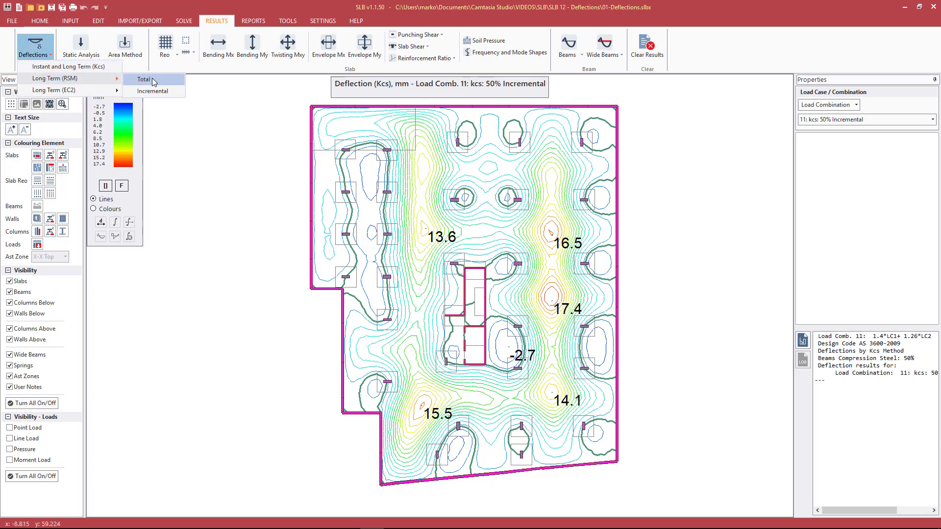
pyautogui.click(145, 91)
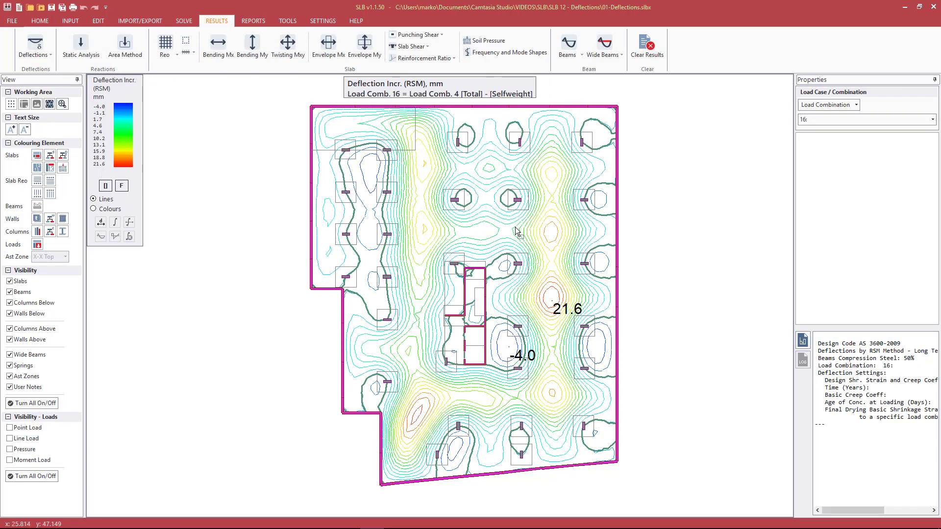
pyautogui.click(552, 235)
pyautogui.click(414, 420)
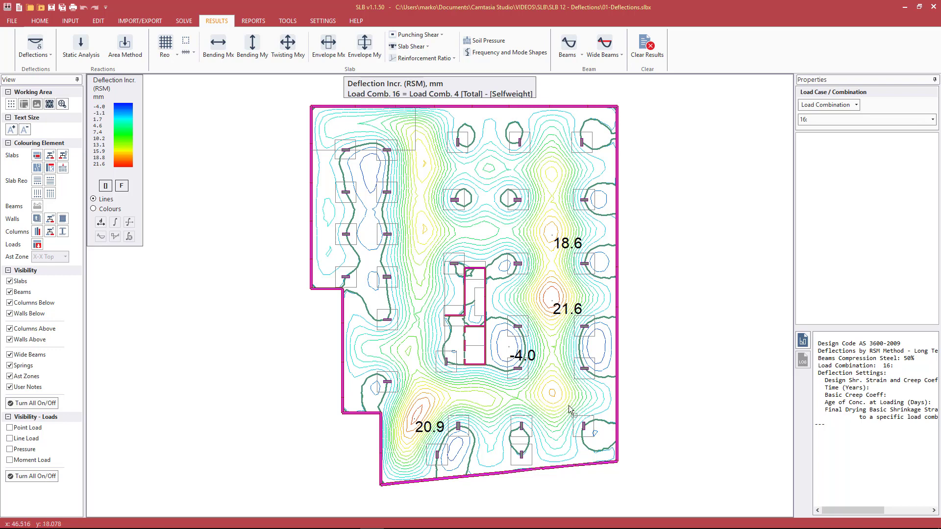
pyautogui.click(553, 392)
pyautogui.click(547, 175)
pyautogui.click(424, 227)
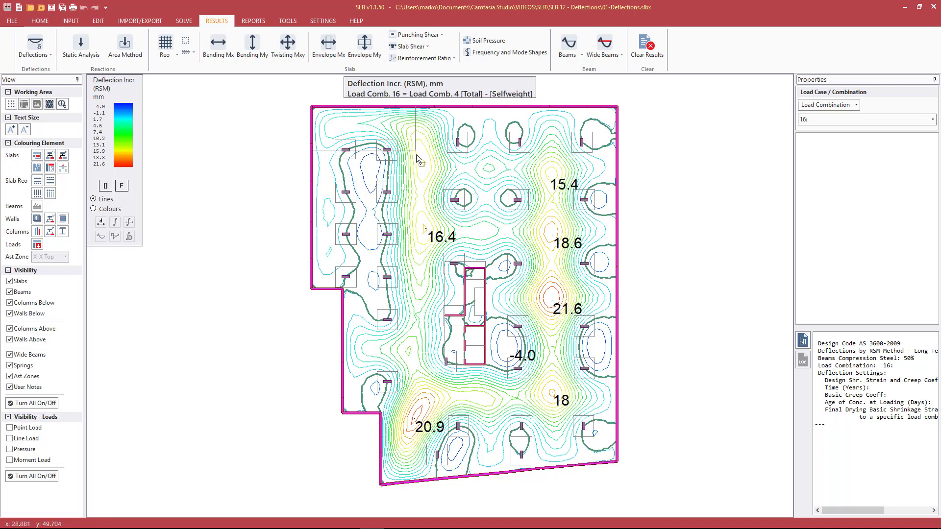
pyautogui.click(425, 162)
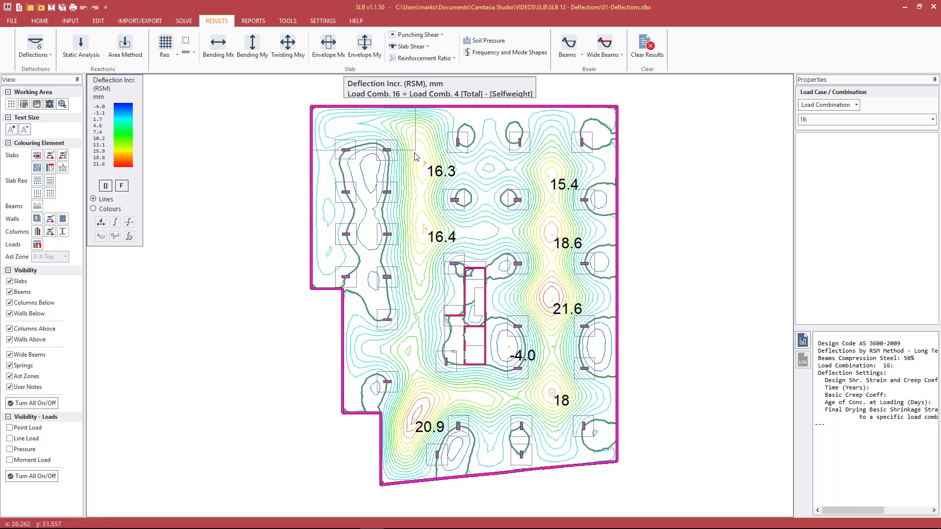
# Step: Plot Long Term (EC2) Incremental deflection and label peaks 14.4, 13.1, 12.8, 11.8, 11.2, 10.7, 9.8 mm
pyautogui.click(35, 49)
pyautogui.moveTo(42, 90)
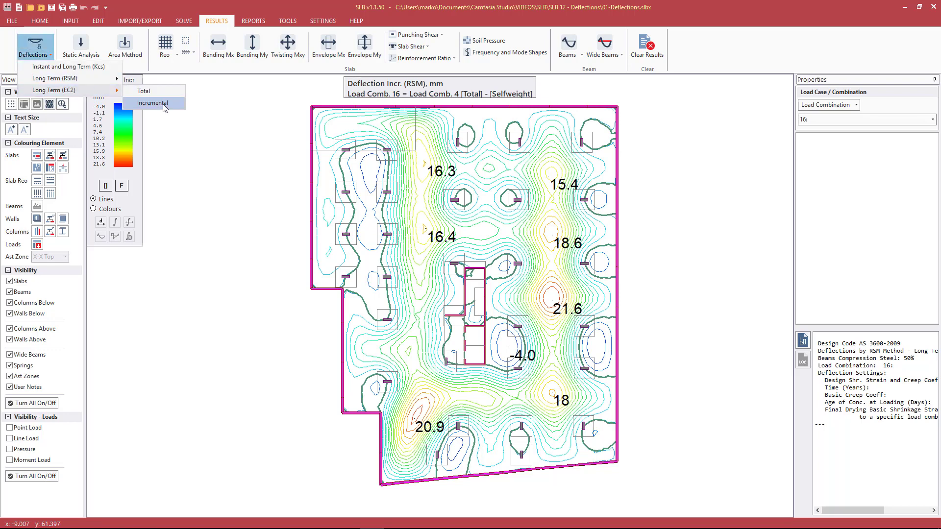
pyautogui.click(163, 104)
pyautogui.click(552, 235)
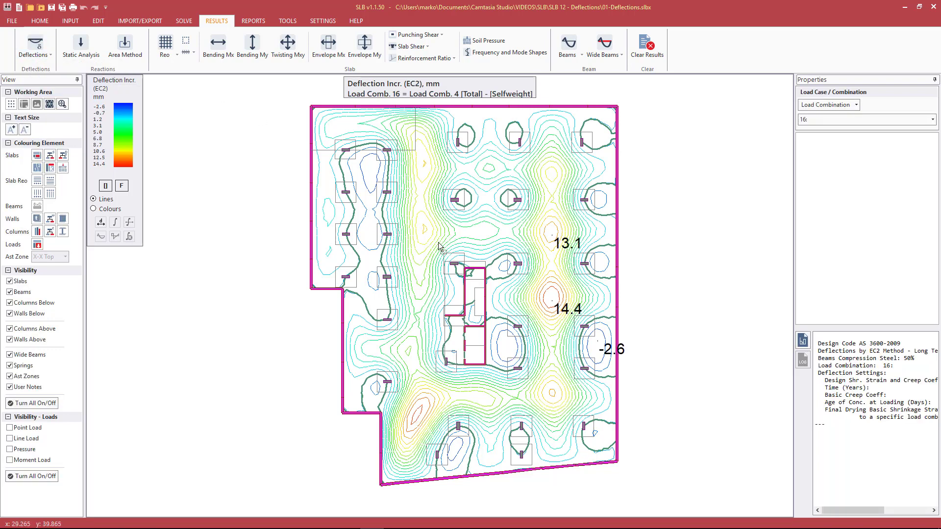
pyautogui.click(424, 229)
pyautogui.click(425, 162)
pyautogui.click(423, 406)
pyautogui.click(552, 393)
pyautogui.click(548, 176)
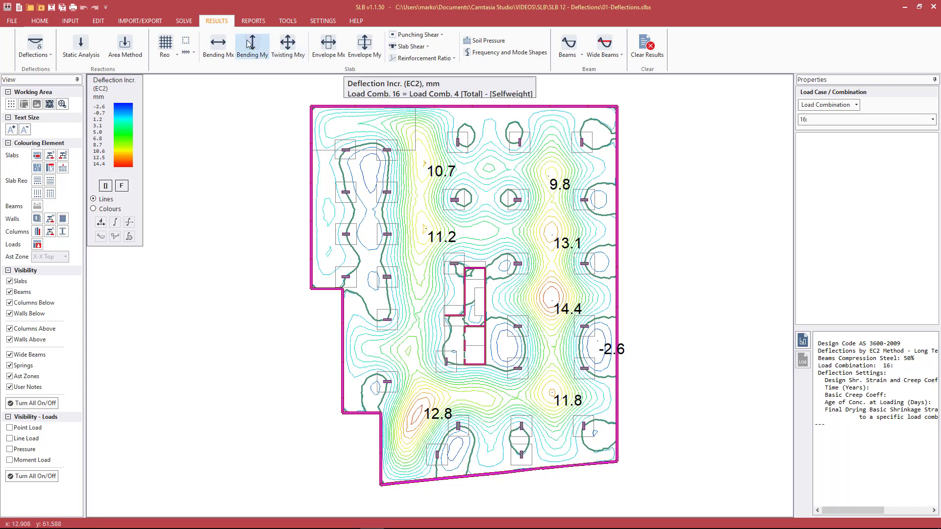
pyautogui.click(70, 21)
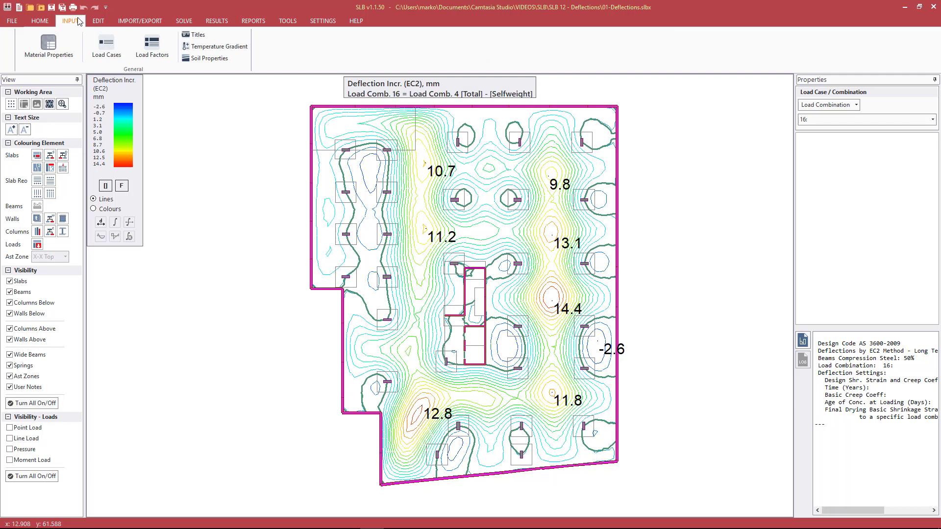
pyautogui.click(150, 52)
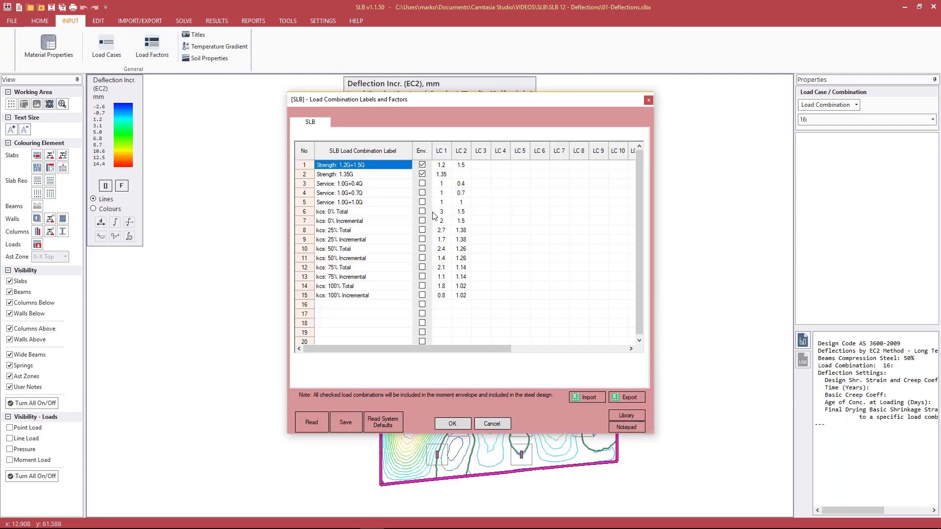
pyautogui.click(439, 214)
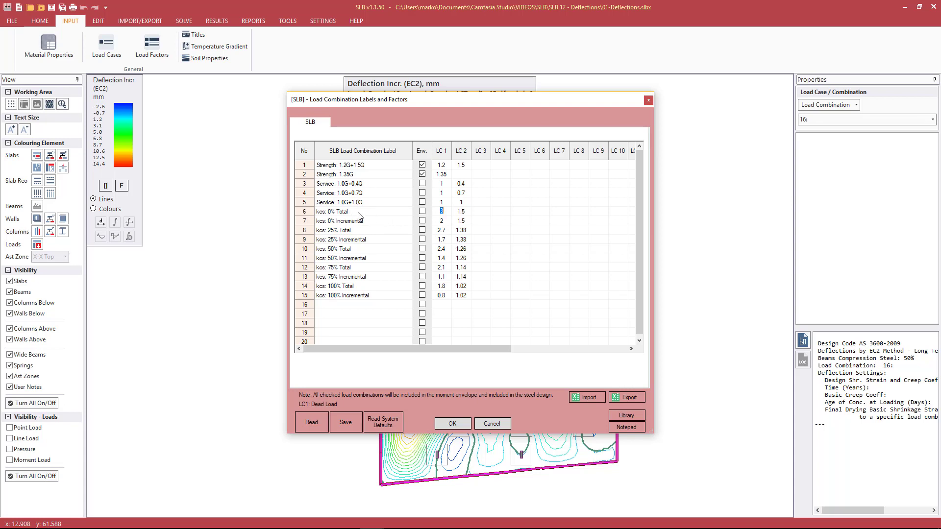
pyautogui.click(443, 221)
pyautogui.click(443, 229)
pyautogui.click(448, 214)
pyautogui.click(446, 220)
pyautogui.click(447, 213)
pyautogui.click(445, 221)
pyautogui.click(490, 424)
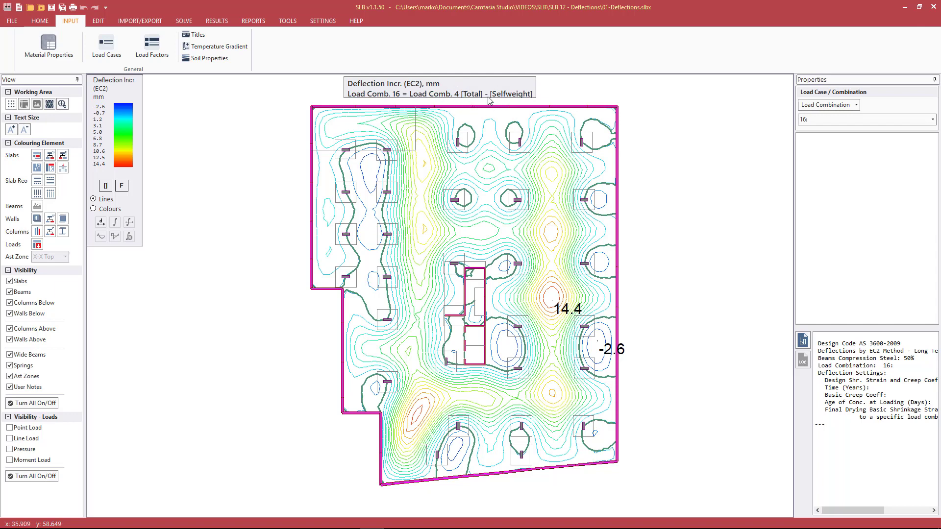
# Step: Label the EC2 incremental deflection contour peaks: 10.7, 11.2, 13.1 and 12.8 mm
pyautogui.click(552, 236)
pyautogui.click(425, 229)
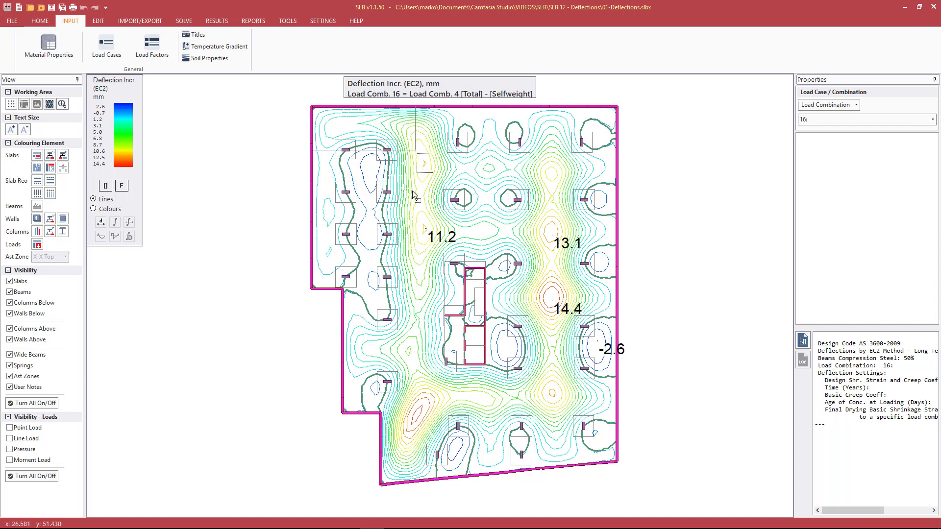
pyautogui.click(423, 169)
pyautogui.click(423, 406)
# Step: Plot RSM long-term total deflections for 1.0G+0.7Q and label a peak value
pyautogui.click(217, 21)
pyautogui.click(36, 48)
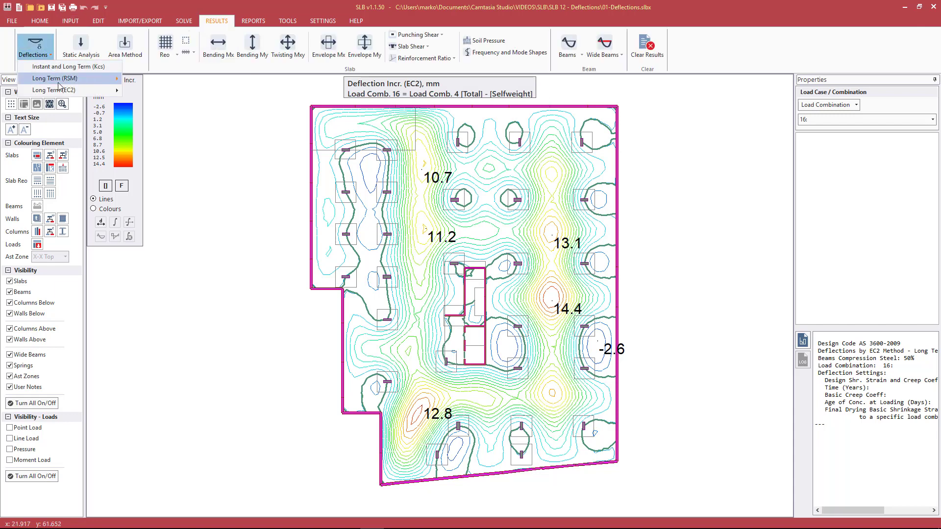
pyautogui.moveTo(55, 79)
pyautogui.click(158, 83)
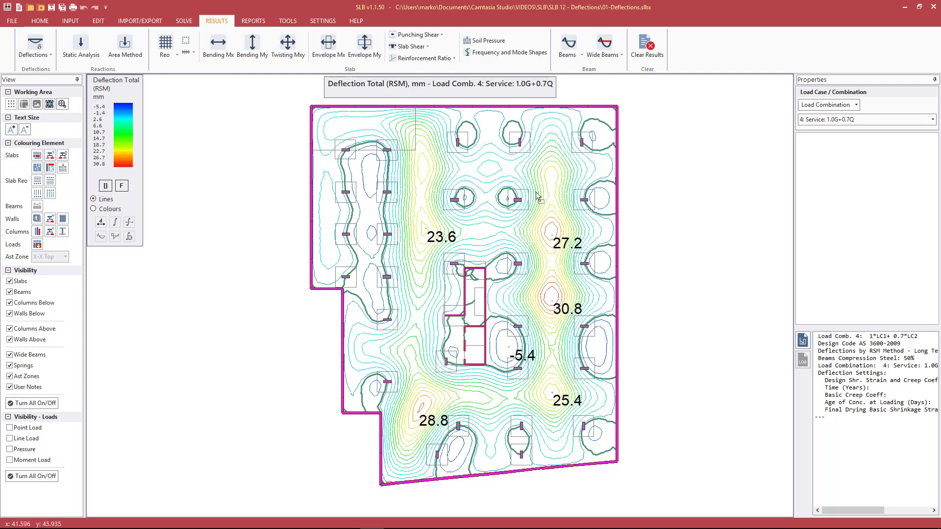
pyautogui.click(425, 164)
pyautogui.click(34, 53)
# Step: Switch to EC2 long-term total deflections and label the 23.5 mm peak
pyautogui.moveTo(50, 91)
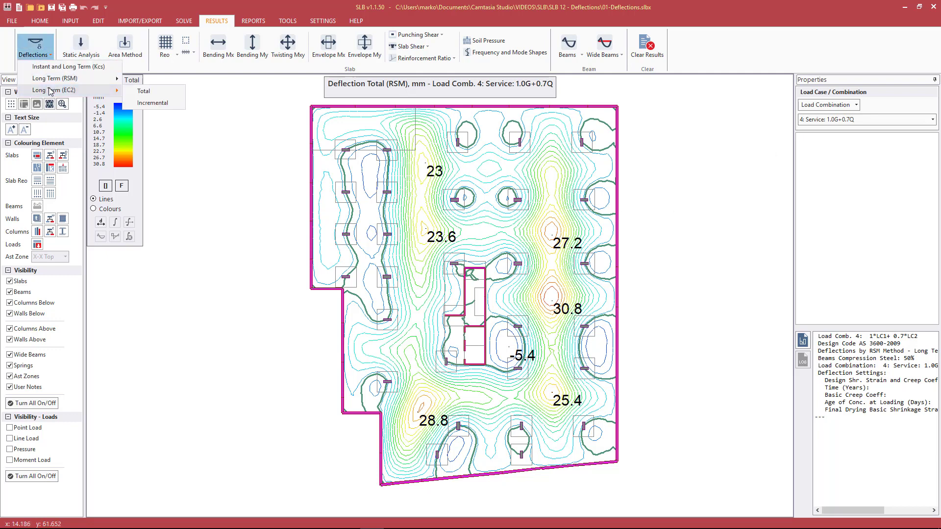
pyautogui.click(143, 92)
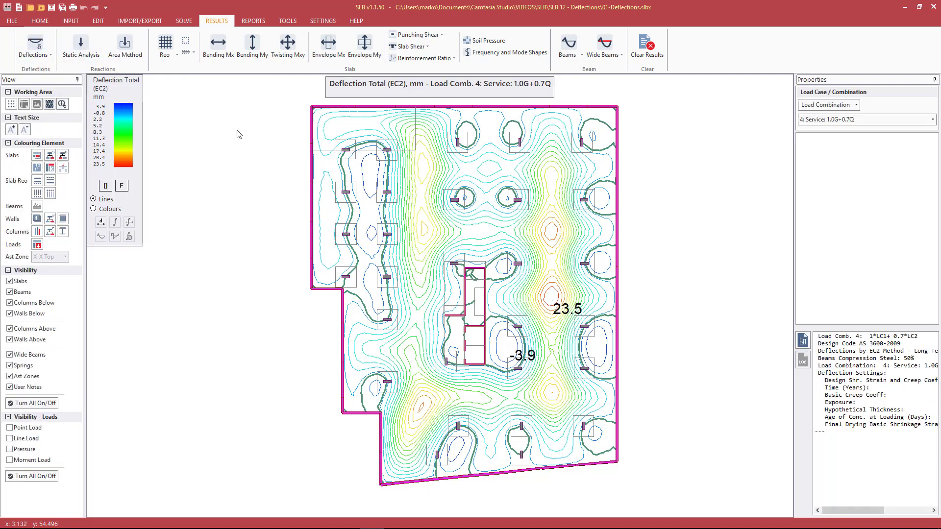
pyautogui.click(415, 221)
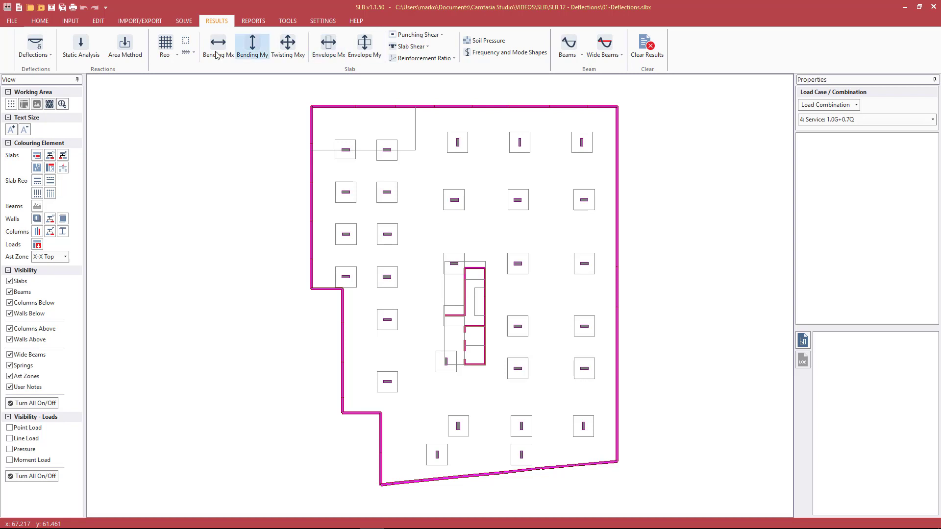
# Step: Plot X-X bottom required reinforcement, label rates like 467 and 715 mm²/m, then show the top face
pyautogui.click(174, 57)
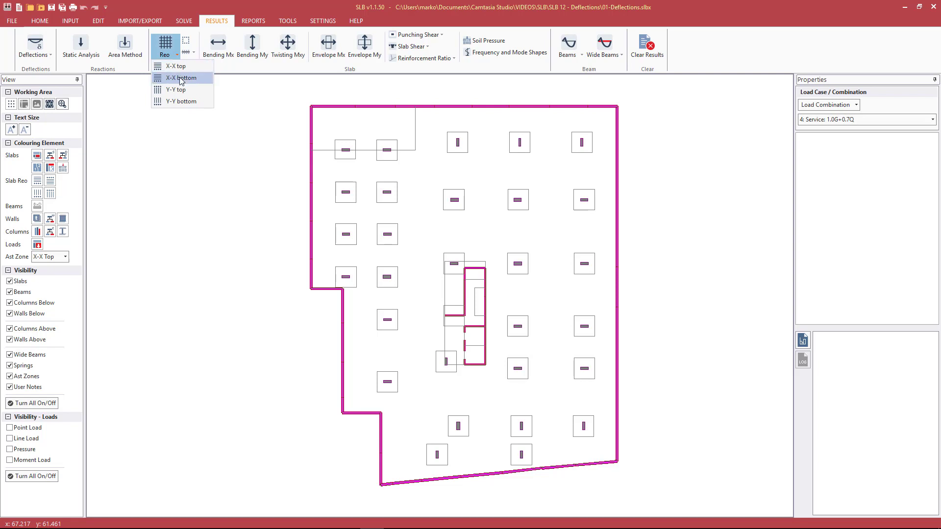
pyautogui.click(181, 79)
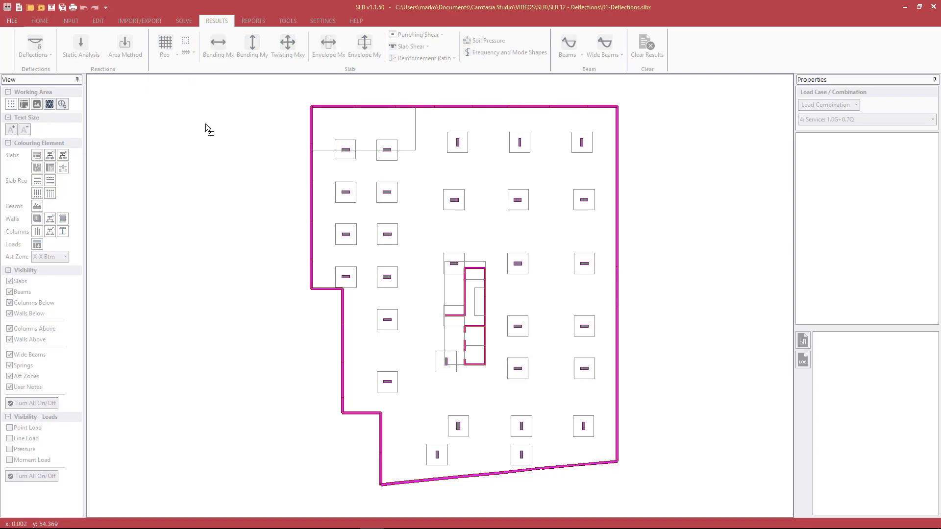
pyautogui.scroll(2, 638, 293)
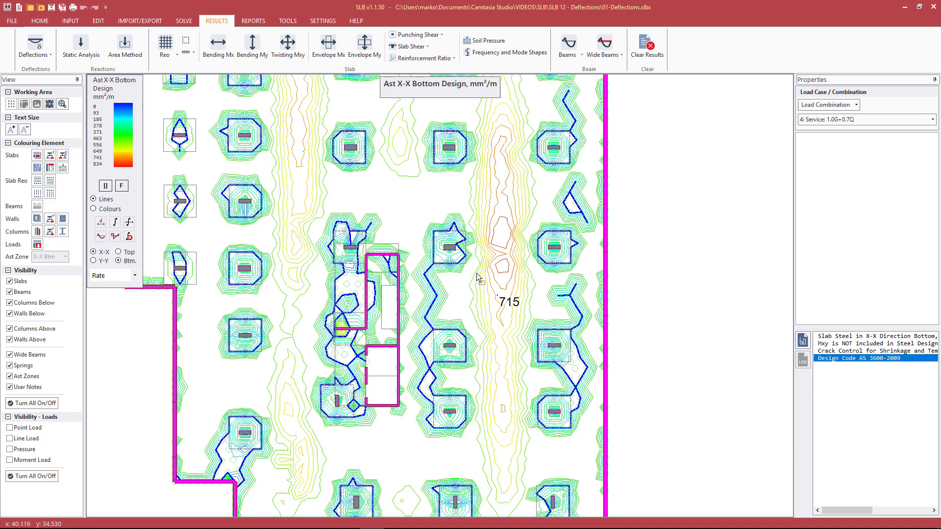
pyautogui.click(455, 285)
pyautogui.click(539, 284)
pyautogui.click(540, 306)
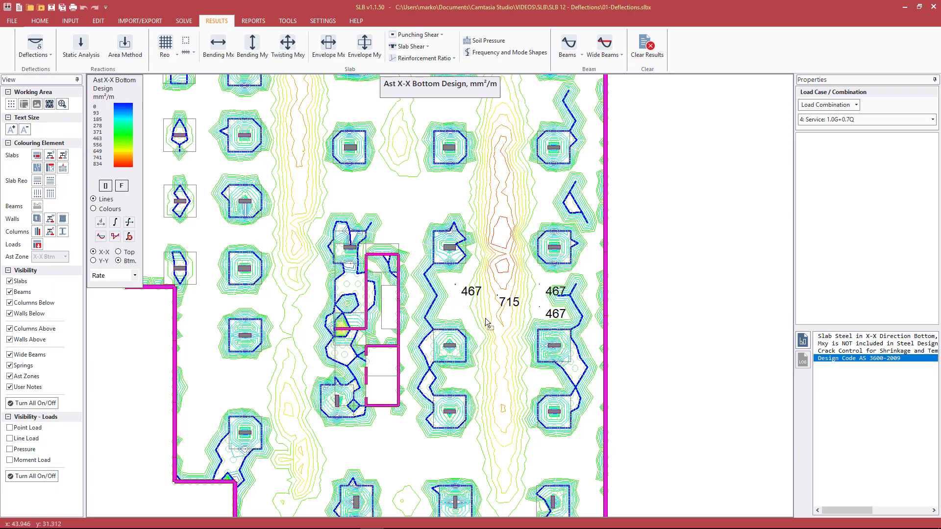
pyautogui.click(456, 308)
pyautogui.click(124, 253)
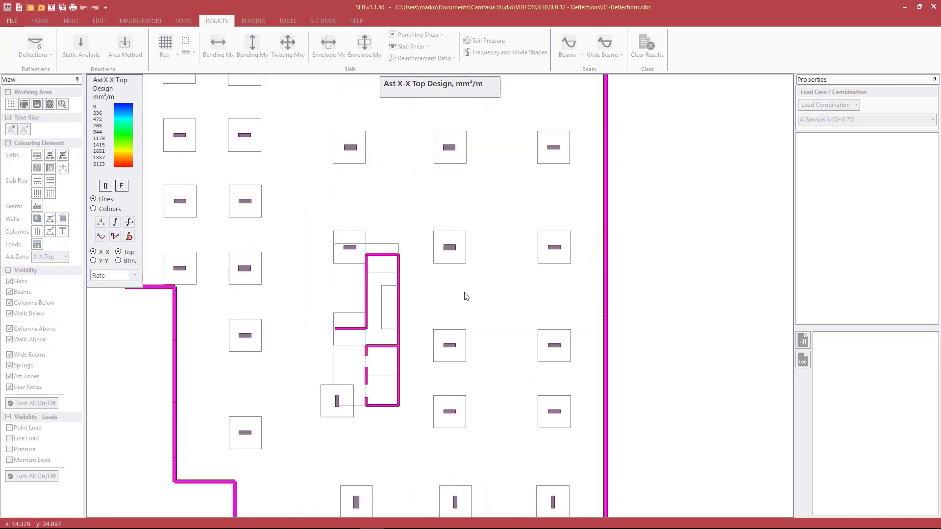
# Step: Label X-X top rates between columns and beside the zig-zag line, then return to bottom
pyautogui.click(455, 285)
pyautogui.click(467, 307)
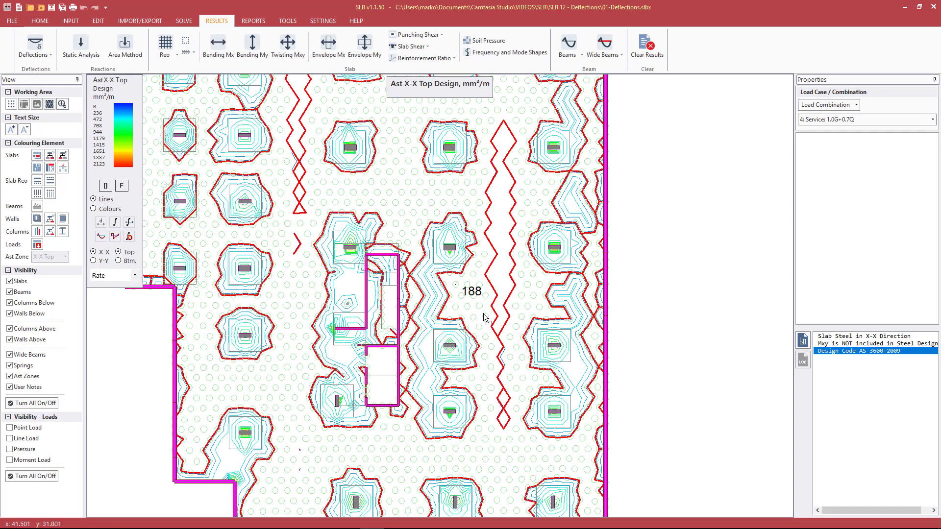
pyautogui.click(528, 306)
pyautogui.click(527, 285)
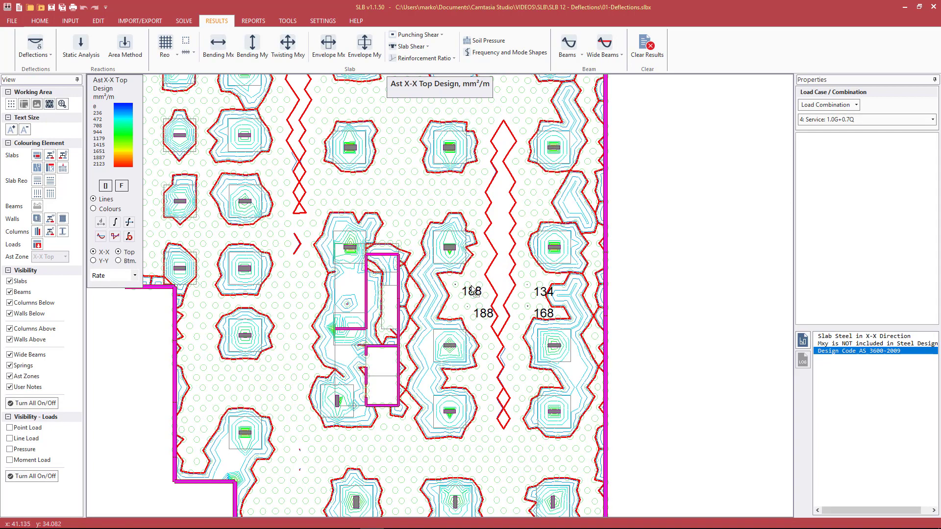
pyautogui.click(497, 275)
pyautogui.click(119, 261)
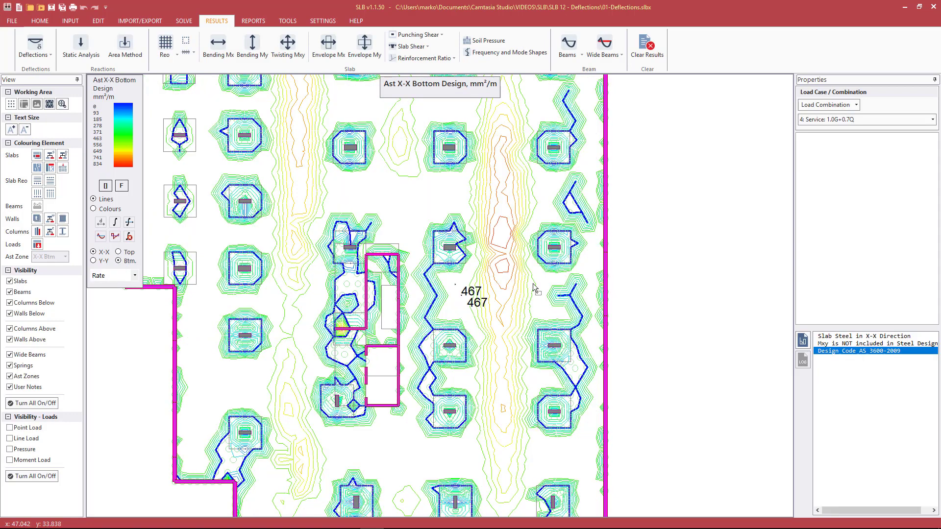
# Step: Label the 521 mm²/m X-X bottom rate right of the central strip
pyautogui.click(535, 308)
pyautogui.click(853, 120)
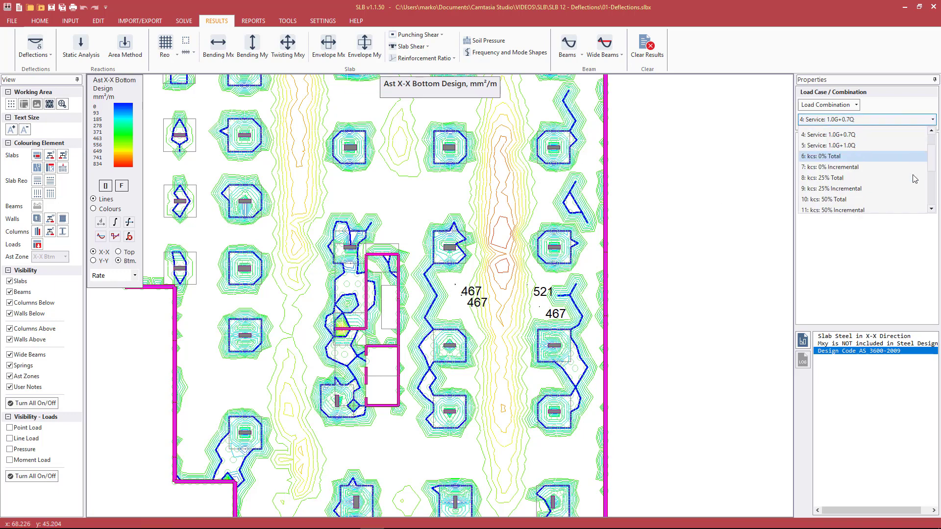
pyautogui.scroll(-2, 915, 179)
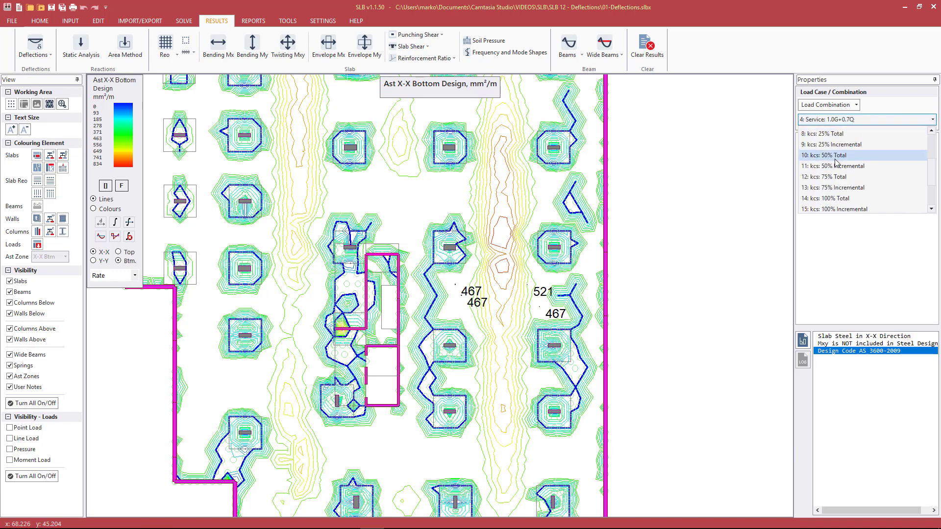
pyautogui.scroll(1, 838, 166)
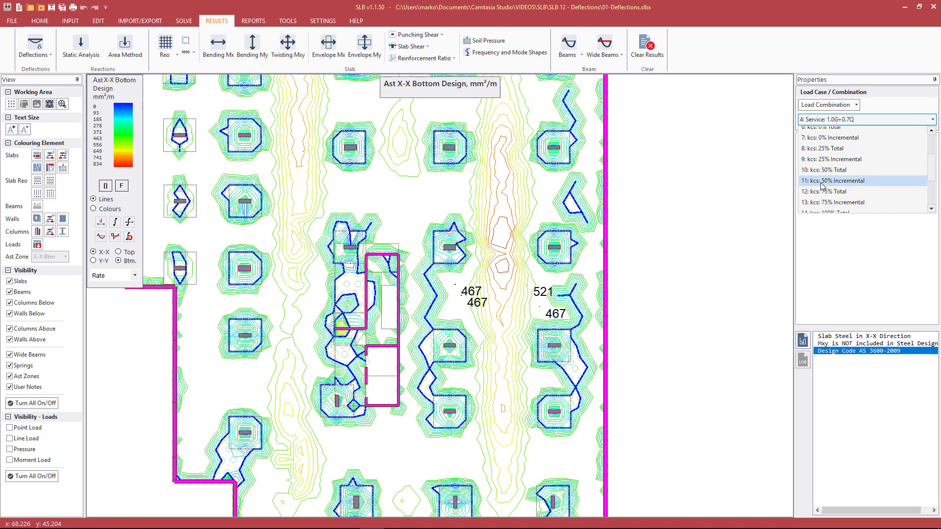
pyautogui.click(742, 10)
# Step: Label mid-span X-X bottom rates 766, 717 and 781 mm²/m, then switch to top reinforcement
pyautogui.click(503, 284)
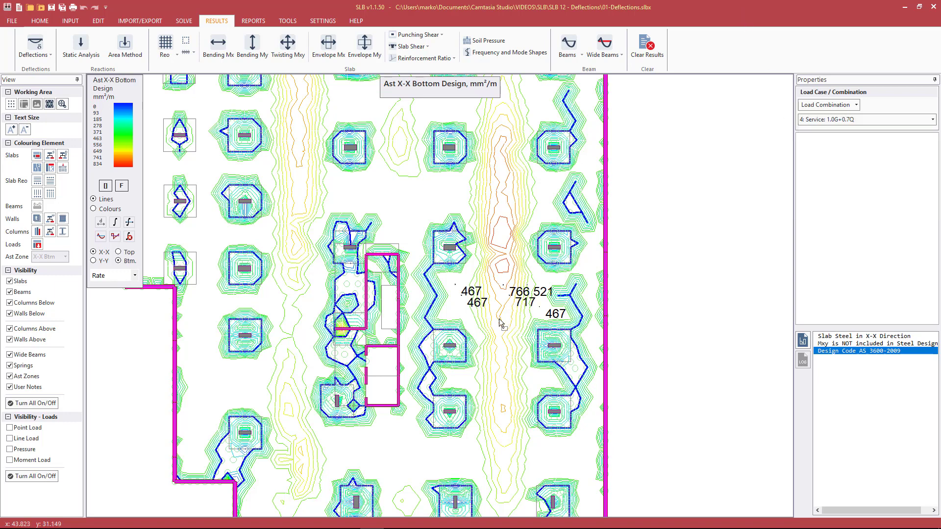
pyautogui.click(508, 295)
pyautogui.click(498, 316)
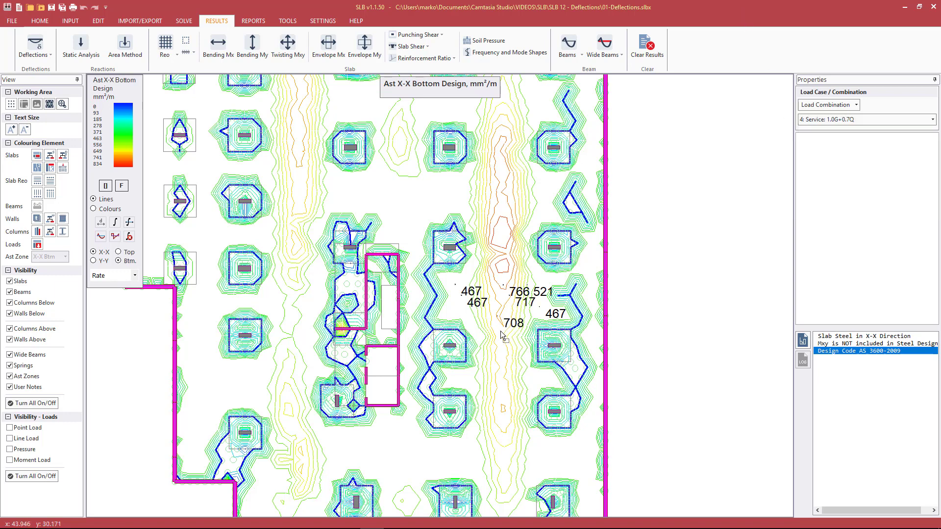
pyautogui.click(499, 273)
pyautogui.click(125, 252)
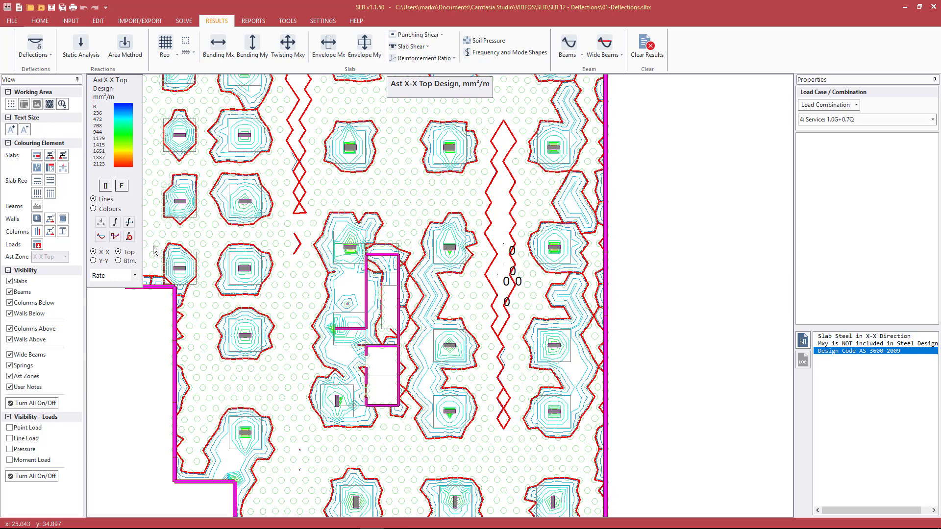
# Step: Switch to X-X bottom reinforcement and label rates at three more slab points
pyautogui.click(119, 261)
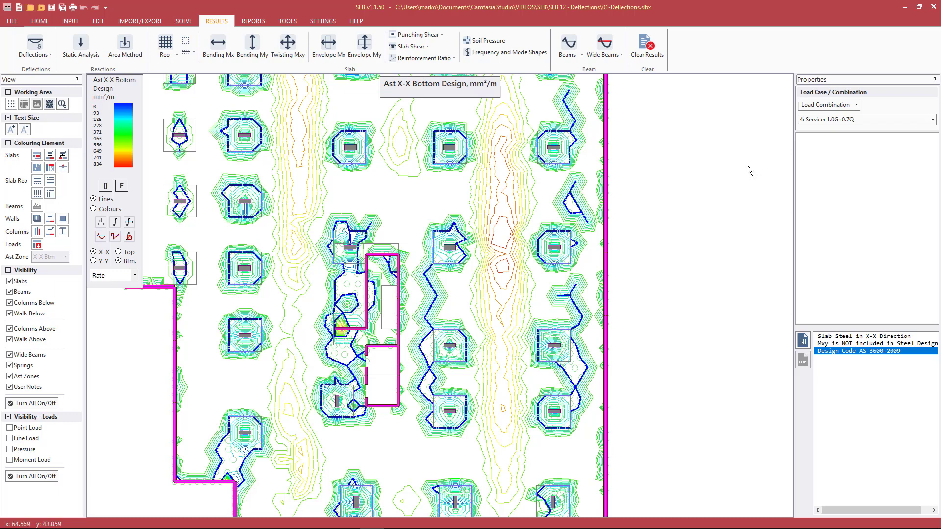
pyautogui.click(438, 194)
pyautogui.click(455, 318)
pyautogui.click(557, 292)
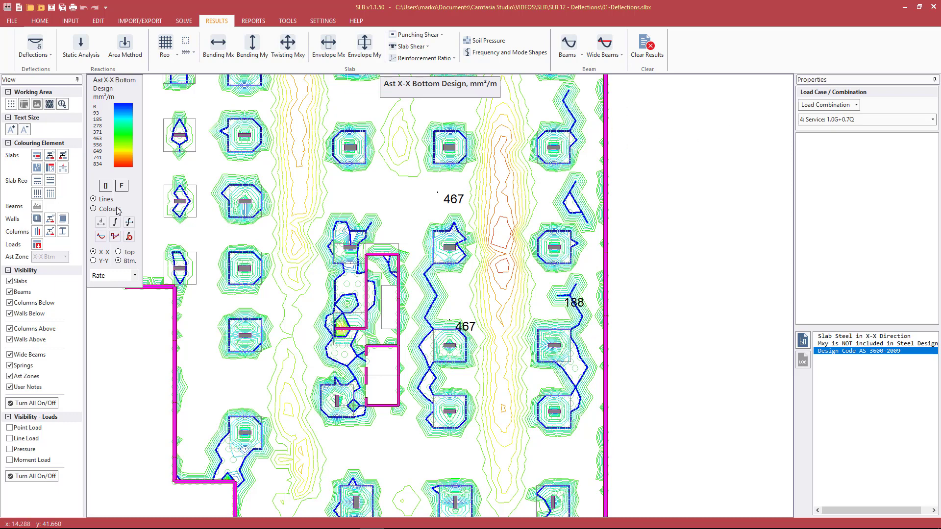
# Step: Switch to X-X top and label 188 mm²/m between columns and 0 mm²/m along the zig-zag
pyautogui.click(130, 253)
pyautogui.click(402, 192)
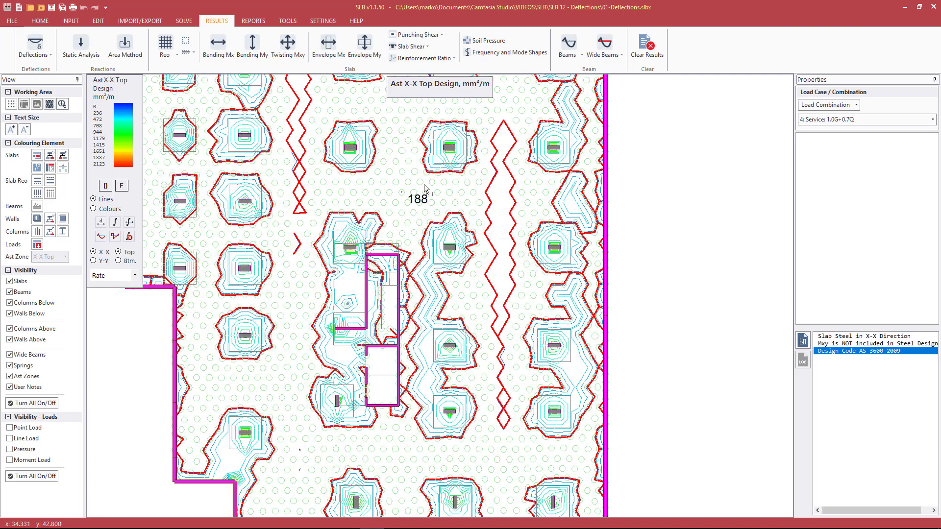
pyautogui.click(374, 167)
pyautogui.click(413, 110)
pyautogui.click(498, 192)
pyautogui.click(503, 206)
pyautogui.click(499, 232)
pyautogui.click(496, 244)
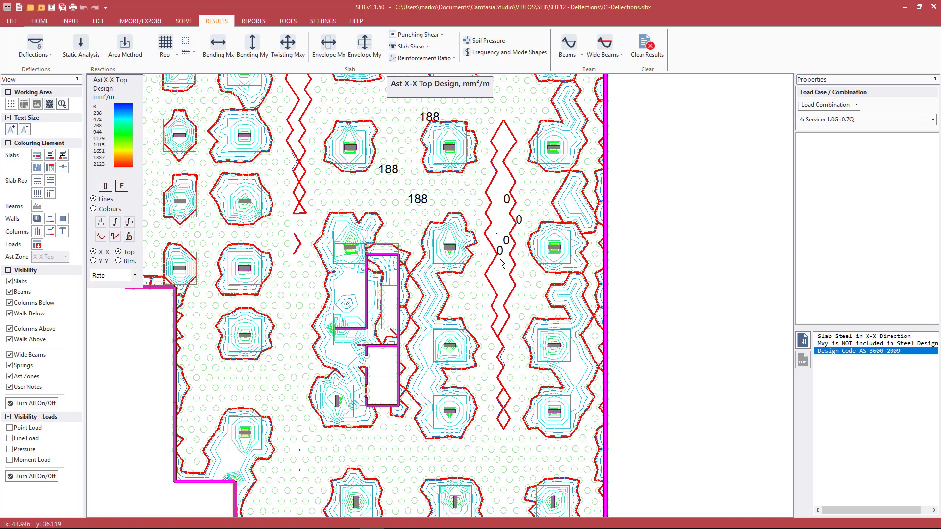
pyautogui.click(500, 260)
pyautogui.click(505, 276)
pyautogui.click(499, 285)
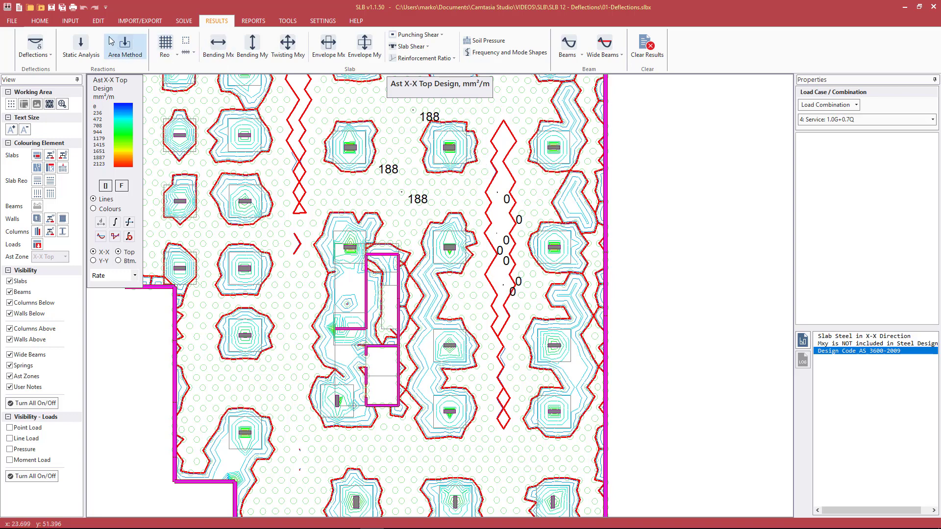
pyautogui.click(70, 21)
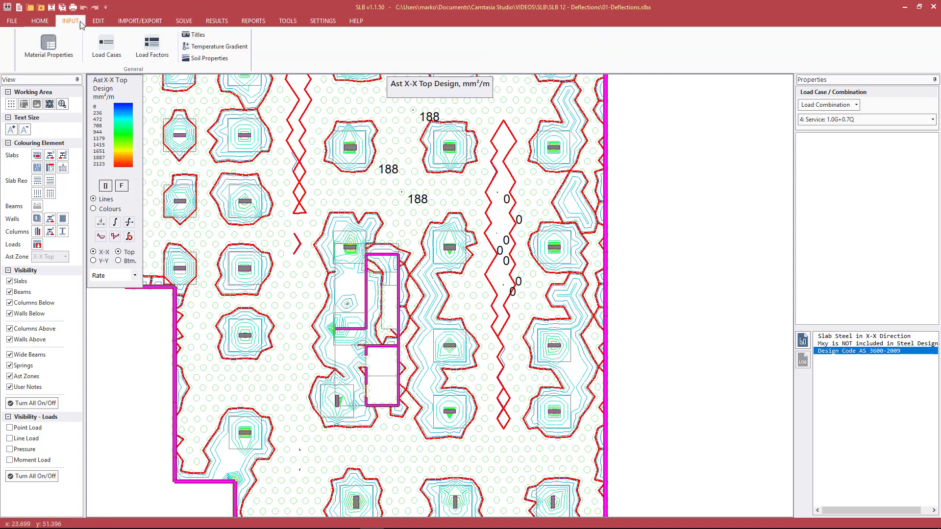
# Step: Bring up the Slab Design Type Table under Material Properties
pyautogui.click(48, 46)
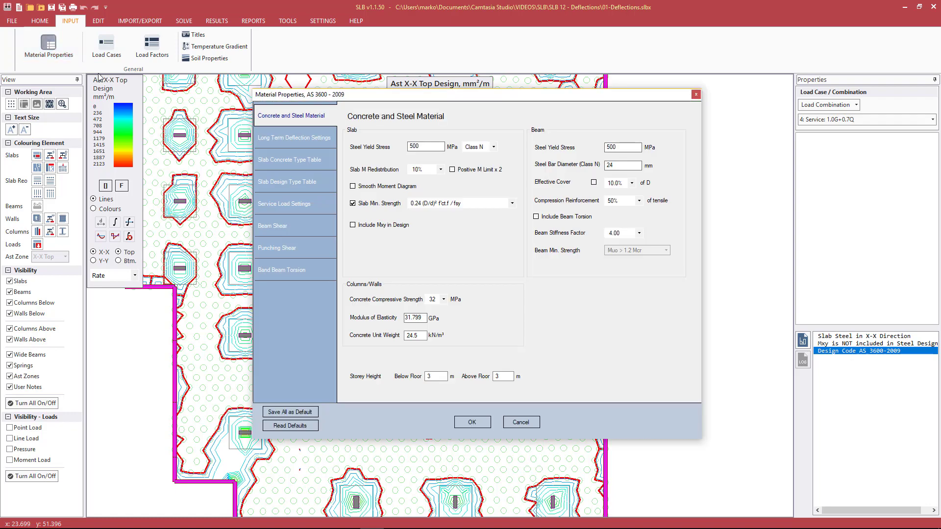
pyautogui.click(303, 188)
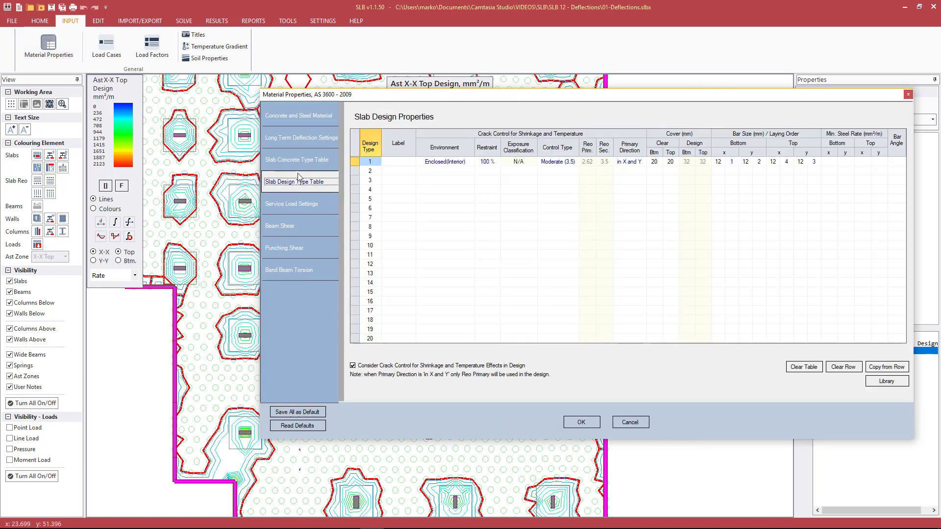
pyautogui.click(298, 161)
pyautogui.click(306, 189)
pyautogui.moveTo(515, 96); pyautogui.dragTo(373, 101)
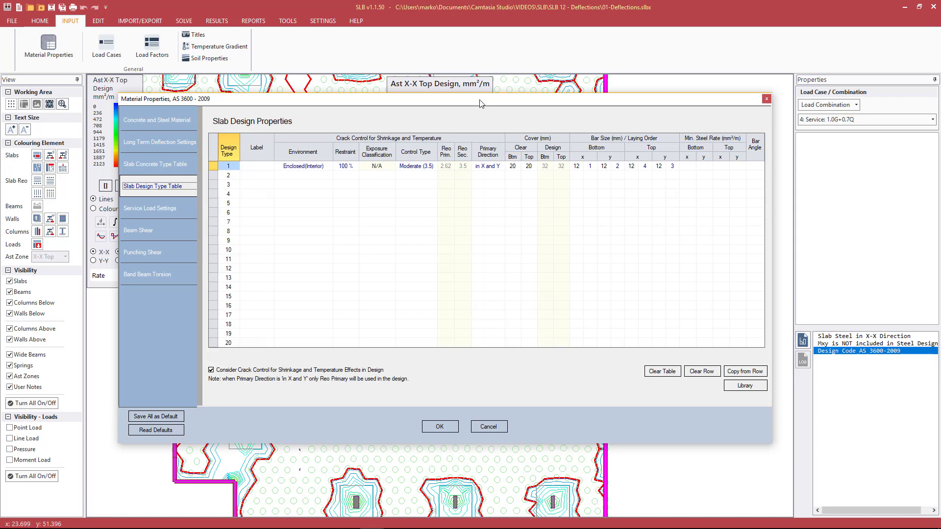
# Step: Set design type 1 bottom and top bar sizes in both directions to 16 mm
pyautogui.click(580, 166)
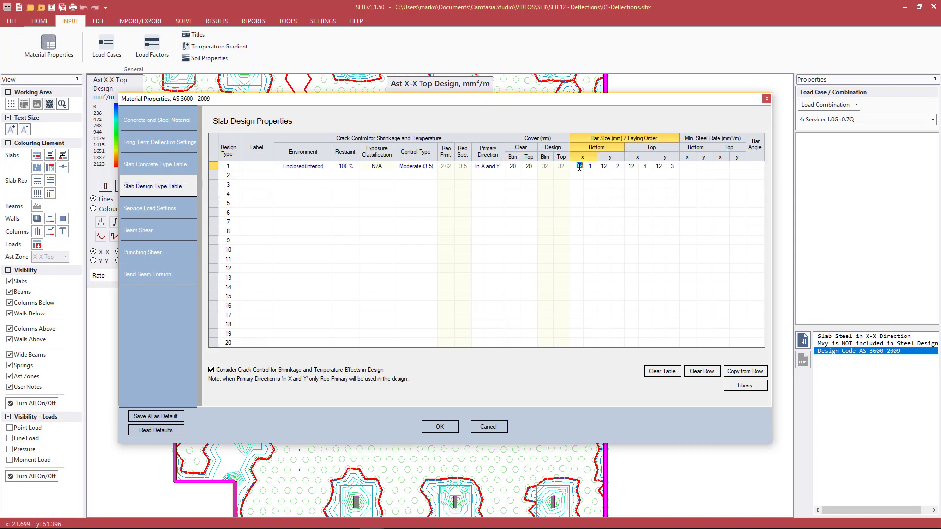
pyautogui.write('16')
pyautogui.press('Tab')
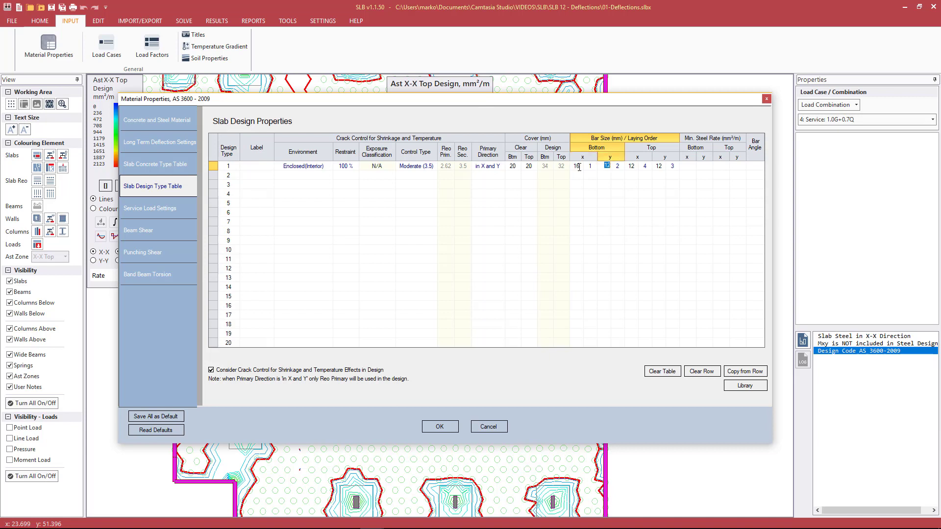
pyautogui.write('16')
pyautogui.press('Tab')
pyautogui.press('Tab')
pyautogui.write('16')
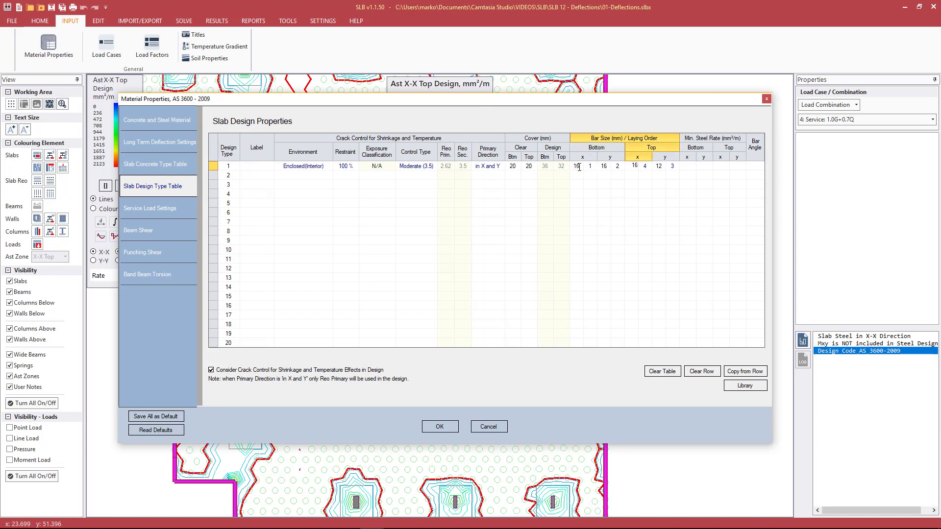
pyautogui.press('Tab')
pyautogui.write('16')
pyautogui.click(691, 165)
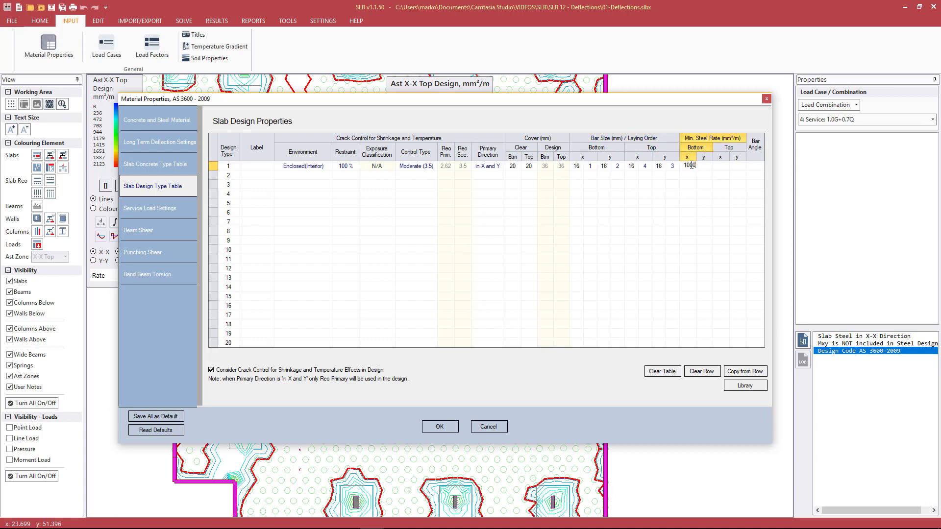
# Step: Set all four minimum steel rates to 1000 mm²/m and apply the table
pyautogui.press('Tab')
pyautogui.write('1000')
pyautogui.press('Tab')
pyautogui.write('100')
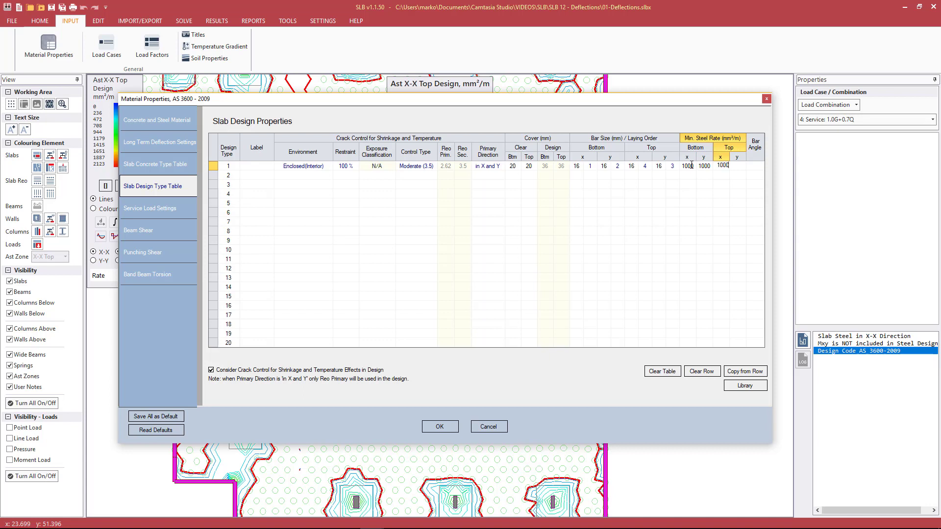
pyautogui.write('0')
pyautogui.press('Tab')
pyautogui.click(688, 167)
pyautogui.click(706, 167)
pyautogui.click(728, 167)
pyautogui.click(687, 166)
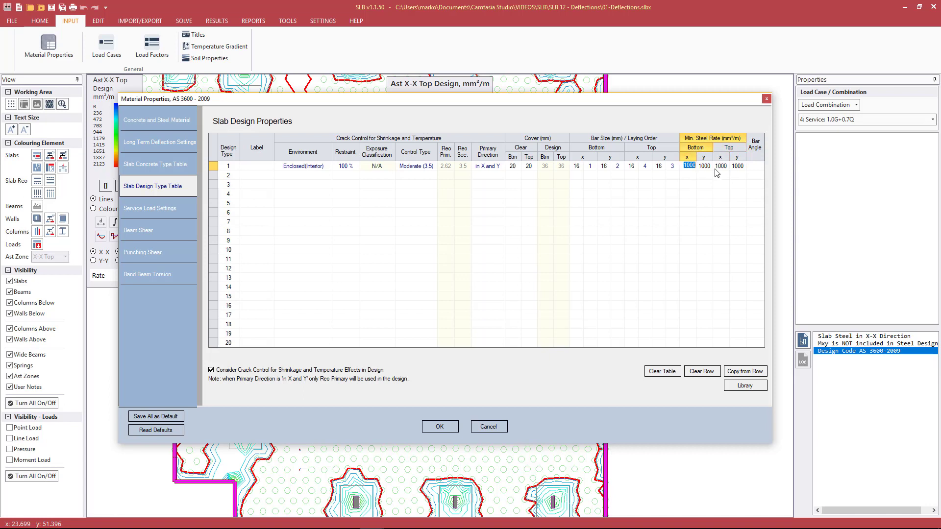
pyautogui.click(689, 175)
pyautogui.click(441, 426)
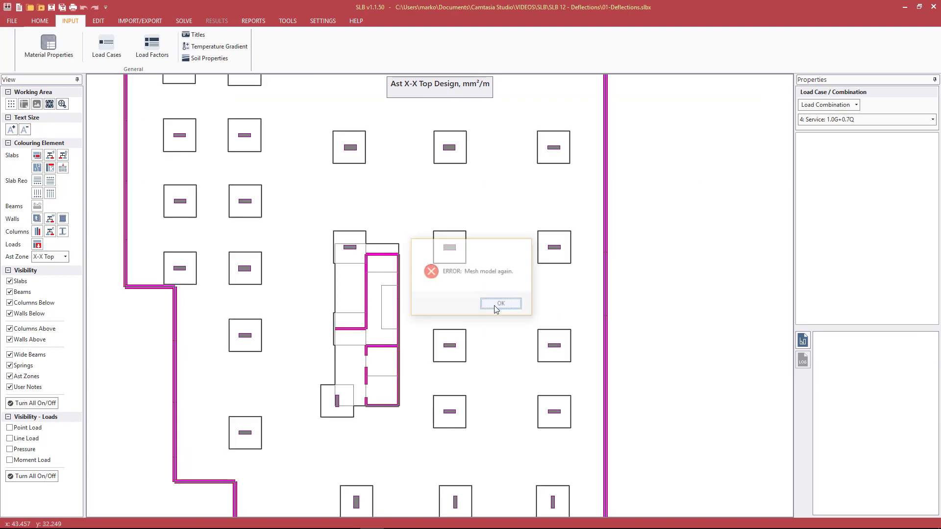
# Step: Remesh the slab at 1.0 m and rerun the AS 3600-2009 analysis and design
pyautogui.click(500, 304)
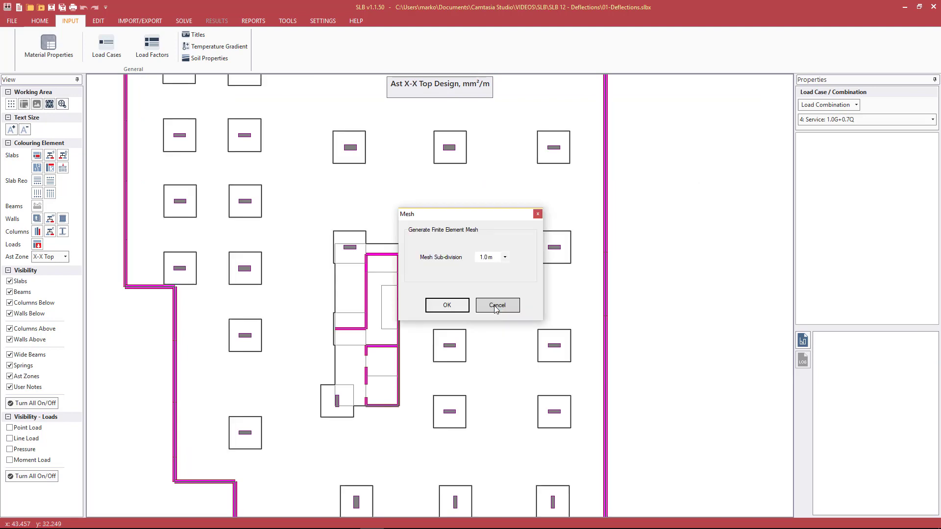
pyautogui.press('Return')
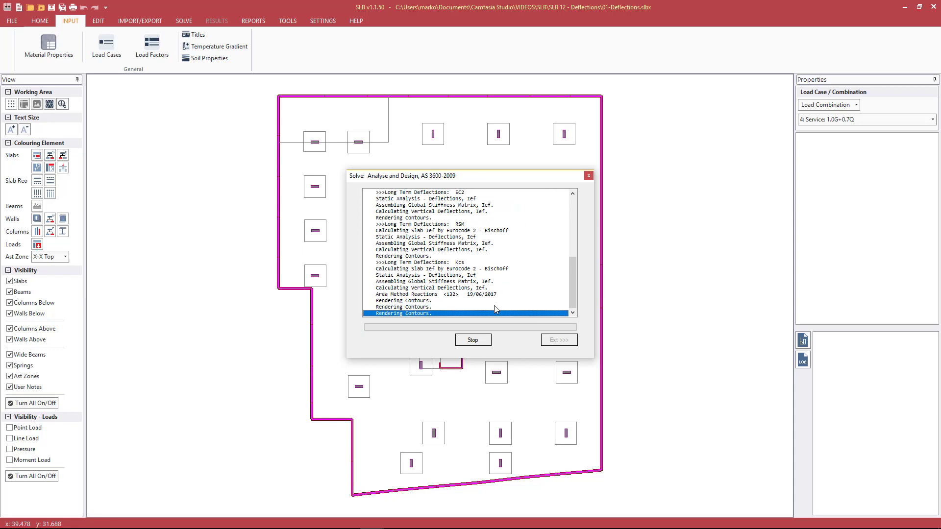
pyautogui.click(550, 340)
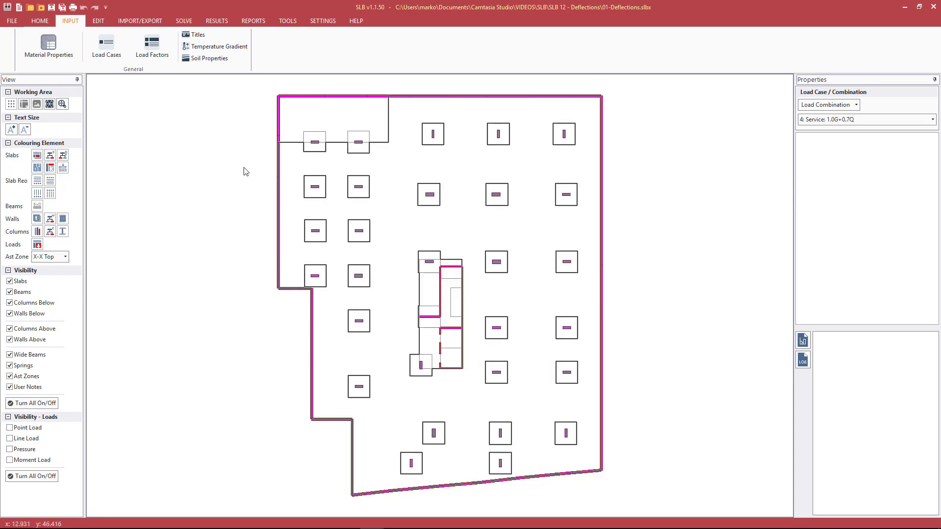
pyautogui.click(216, 21)
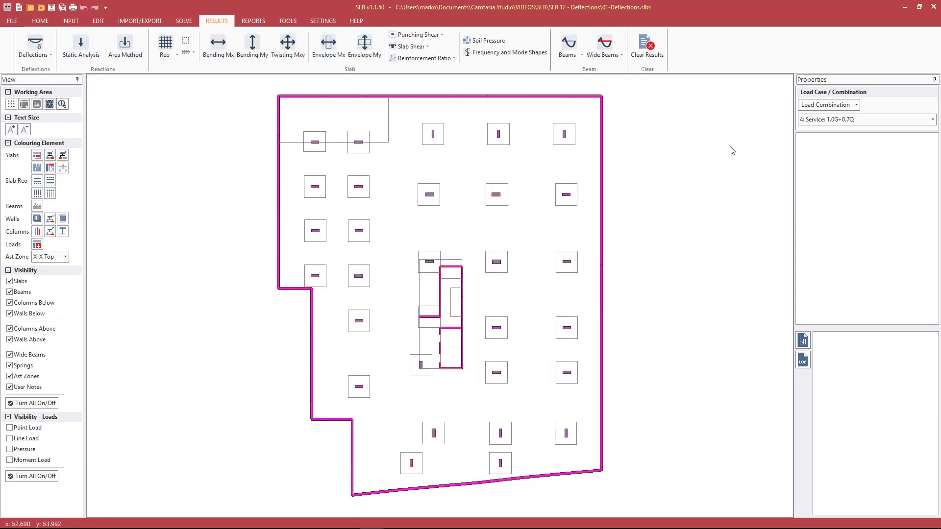
# Step: Select load combination 14: kcs: 100% Total
pyautogui.click(829, 120)
pyautogui.scroll(-2, 839, 146)
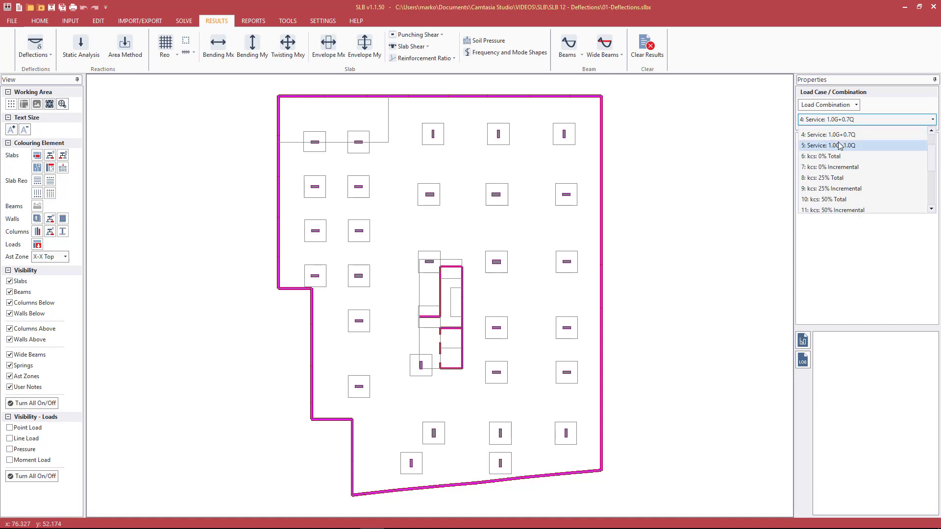
pyautogui.scroll(-1, 839, 145)
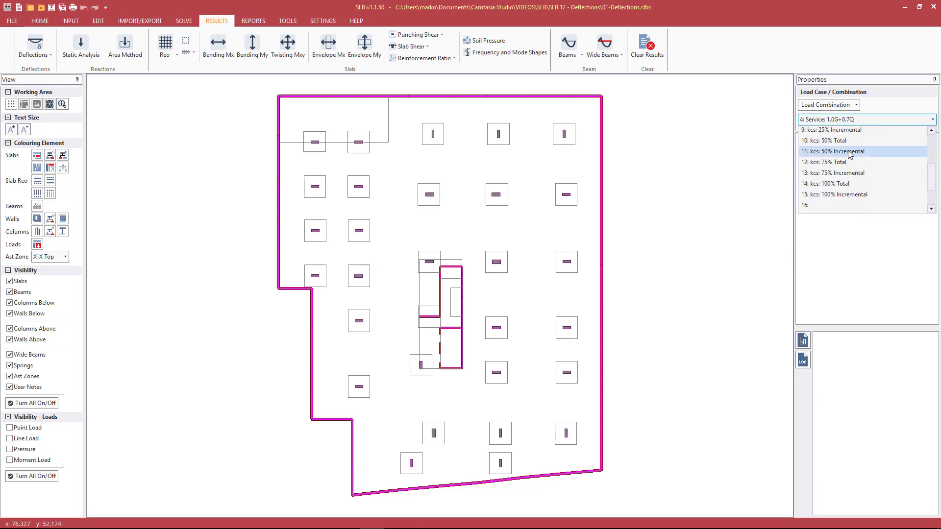
pyautogui.click(812, 185)
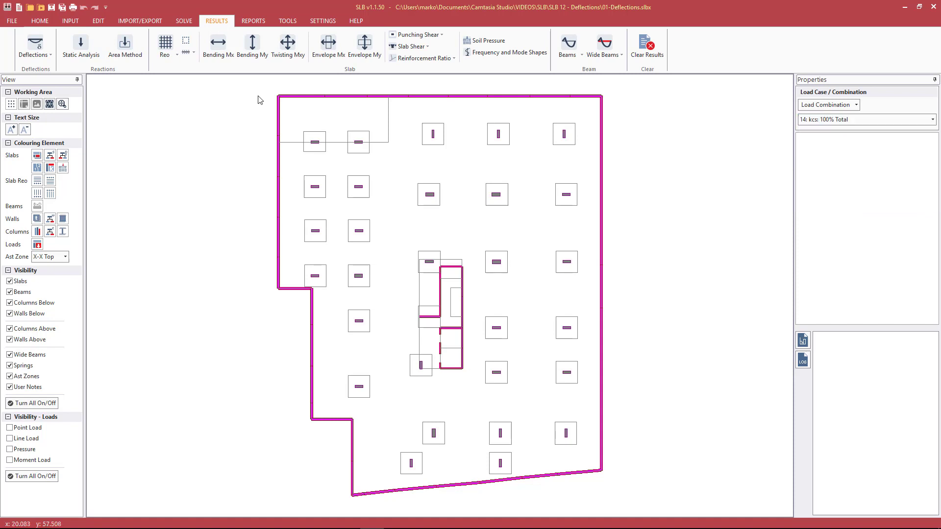
# Step: Plot instant and long-term Kcs deflection contours, labelling the 14.2 and 15.8 peaks
pyautogui.click(34, 49)
pyautogui.click(40, 69)
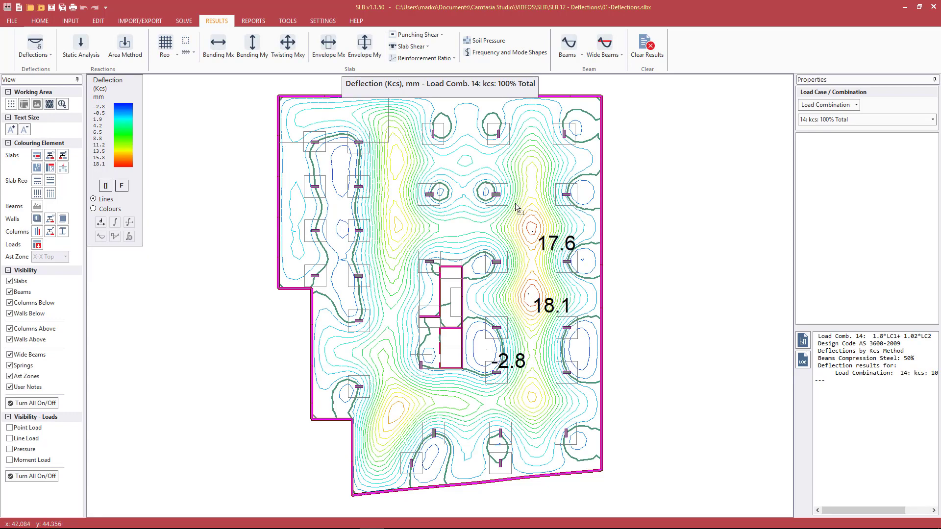
pyautogui.click(378, 204)
pyautogui.click(381, 391)
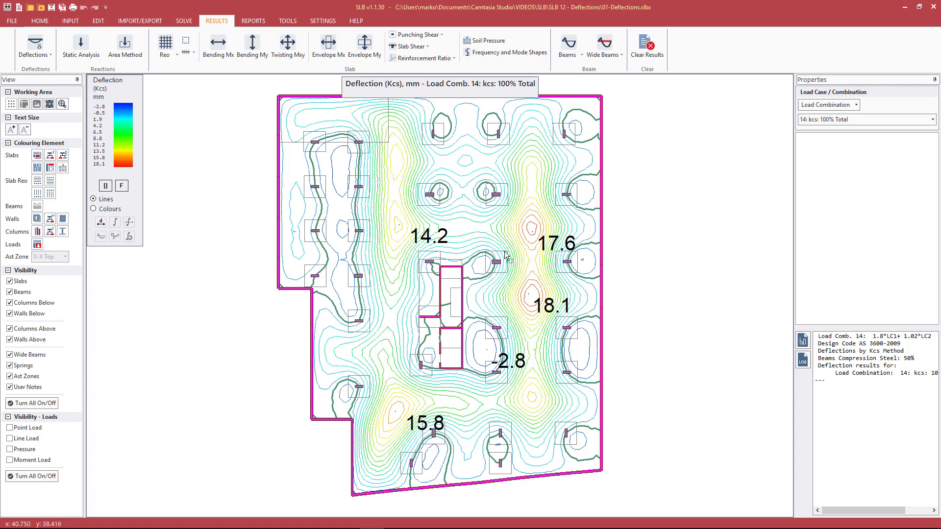
pyautogui.click(34, 48)
# Step: Plot long-term RSM total deflections and label the 18.3, 22 and 19 peaks
pyautogui.moveTo(45, 80)
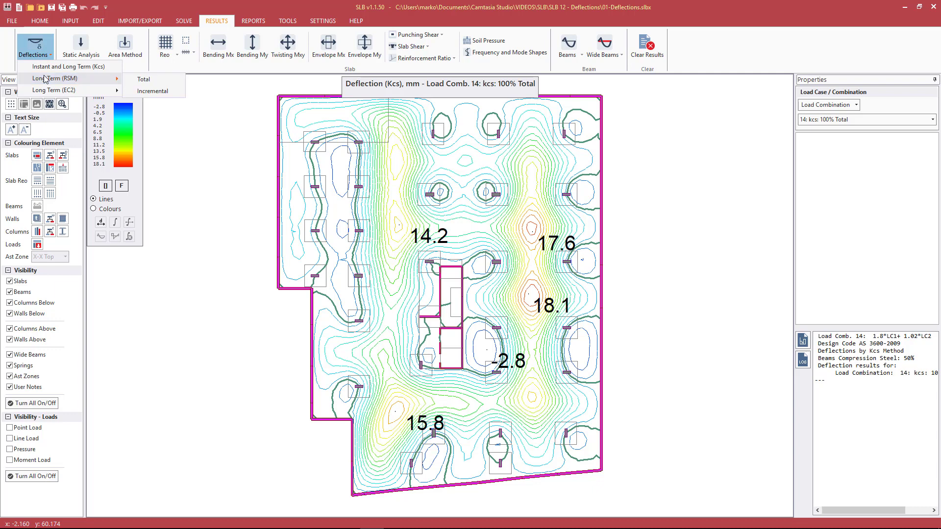
pyautogui.click(142, 79)
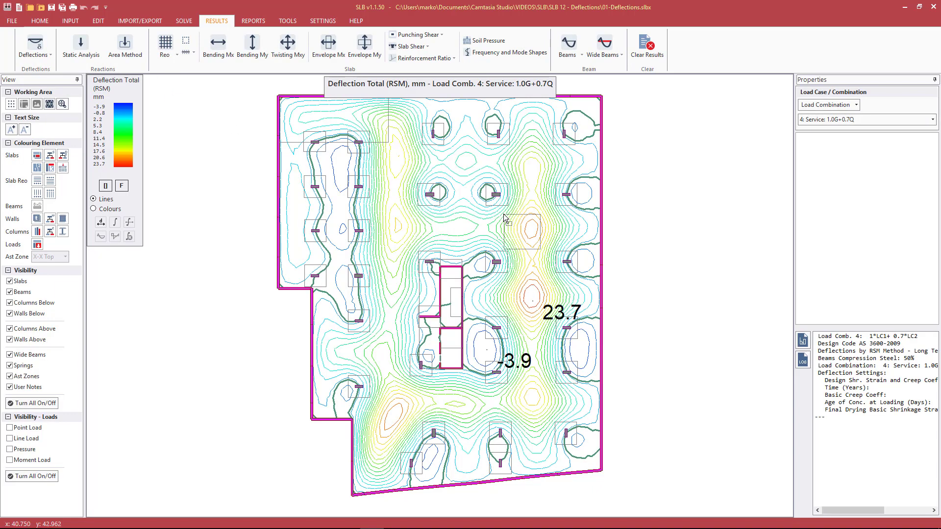
pyautogui.moveTo(403, 237); pyautogui.dragTo(372, 209)
pyautogui.moveTo(414, 429); pyautogui.dragTo(358, 395)
pyautogui.moveTo(543, 408); pyautogui.dragTo(518, 379)
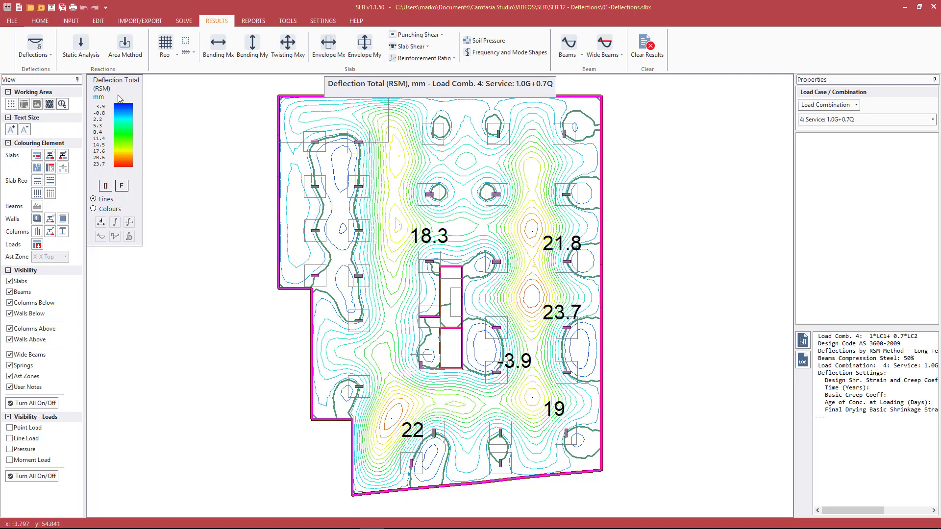
# Step: Plot long-term EC2 total deflections and label the 14.3, 15.7 and 14.5 peaks
pyautogui.click(42, 58)
pyautogui.moveTo(89, 91)
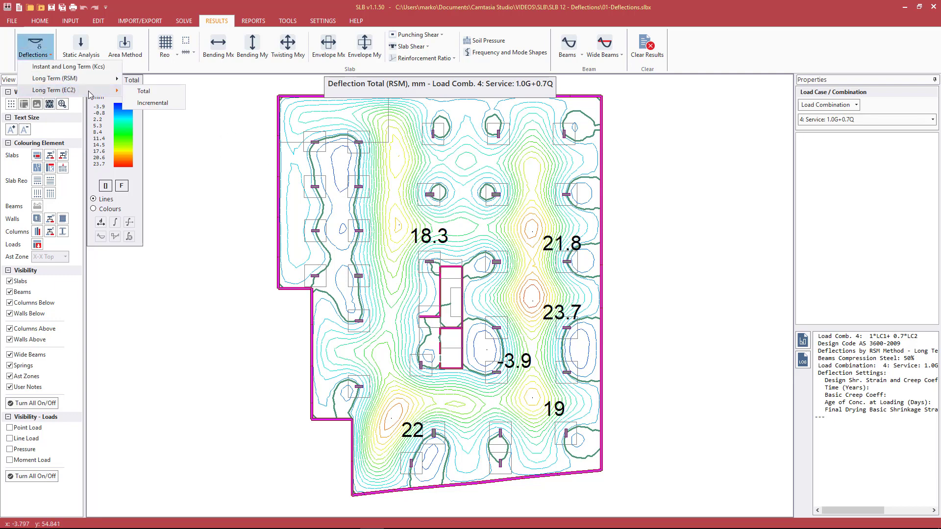
pyautogui.click(144, 91)
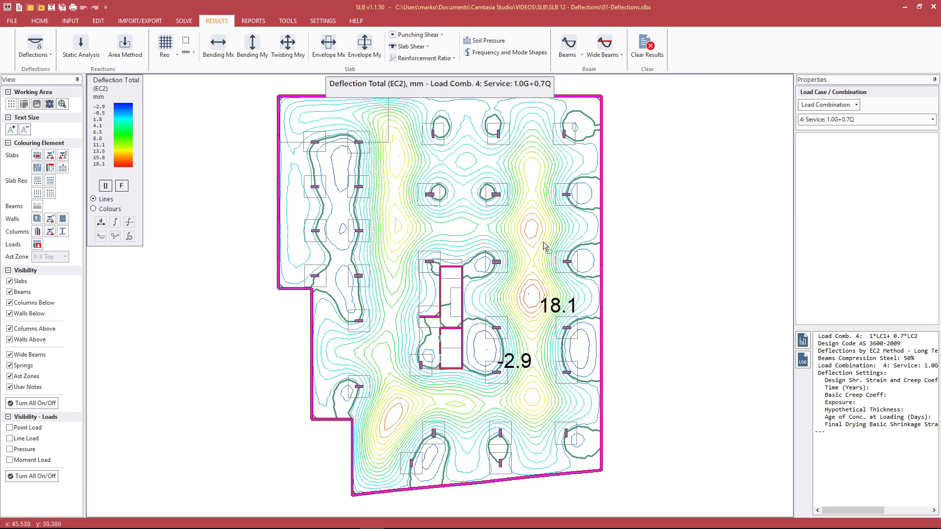
pyautogui.click(399, 225)
pyautogui.click(395, 412)
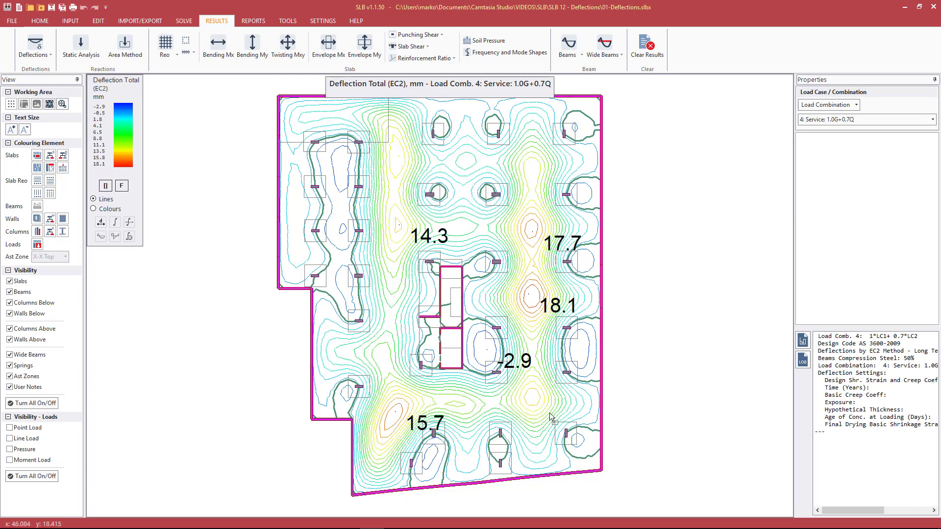
pyautogui.click(532, 397)
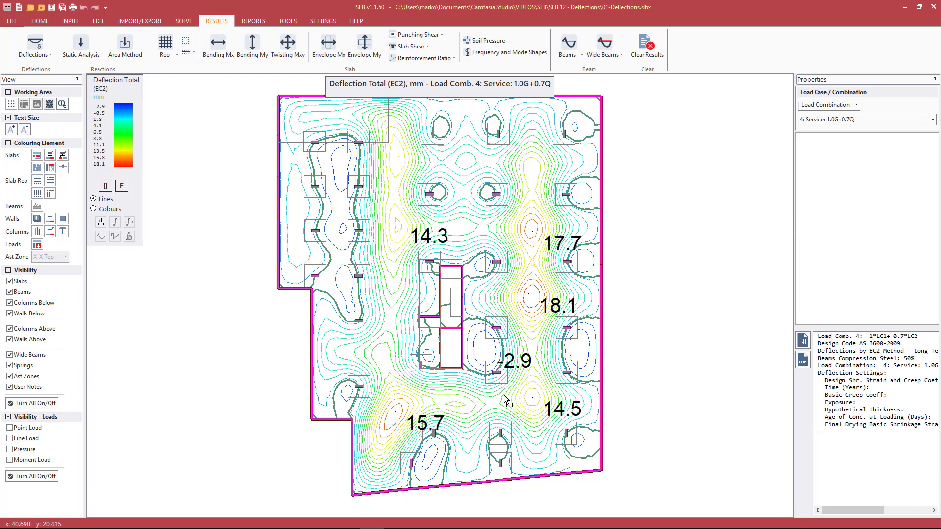